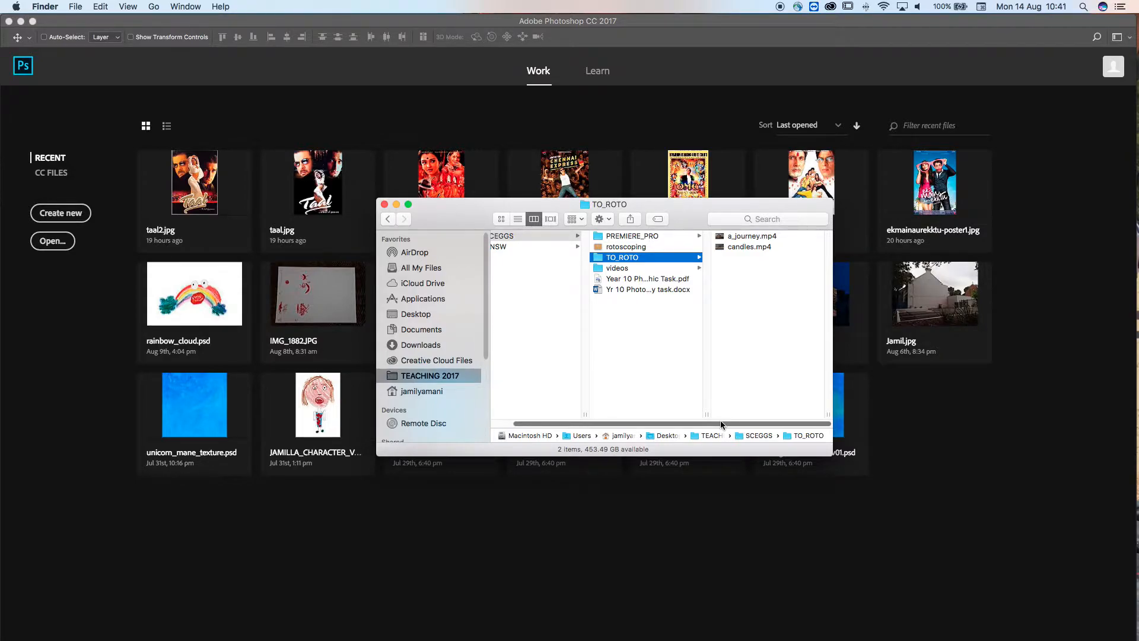
# Start a new document with the HDTV 1080p Film & Video preset
pyautogui.moveTo(453, 219); pyautogui.dragTo(453, 307)
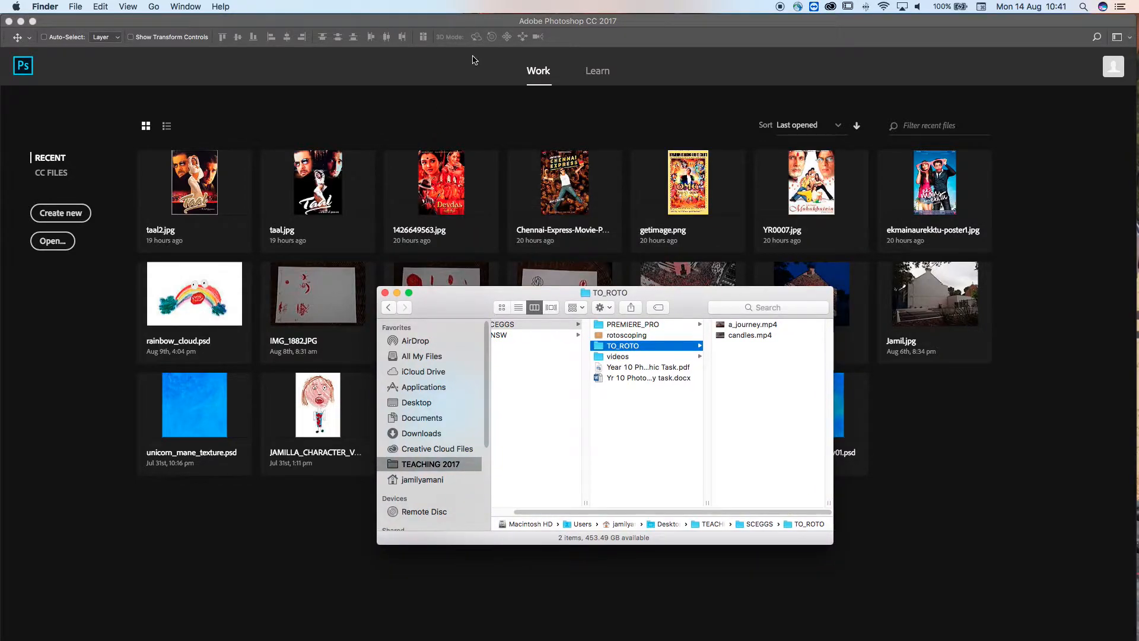
pyautogui.click(591, 29)
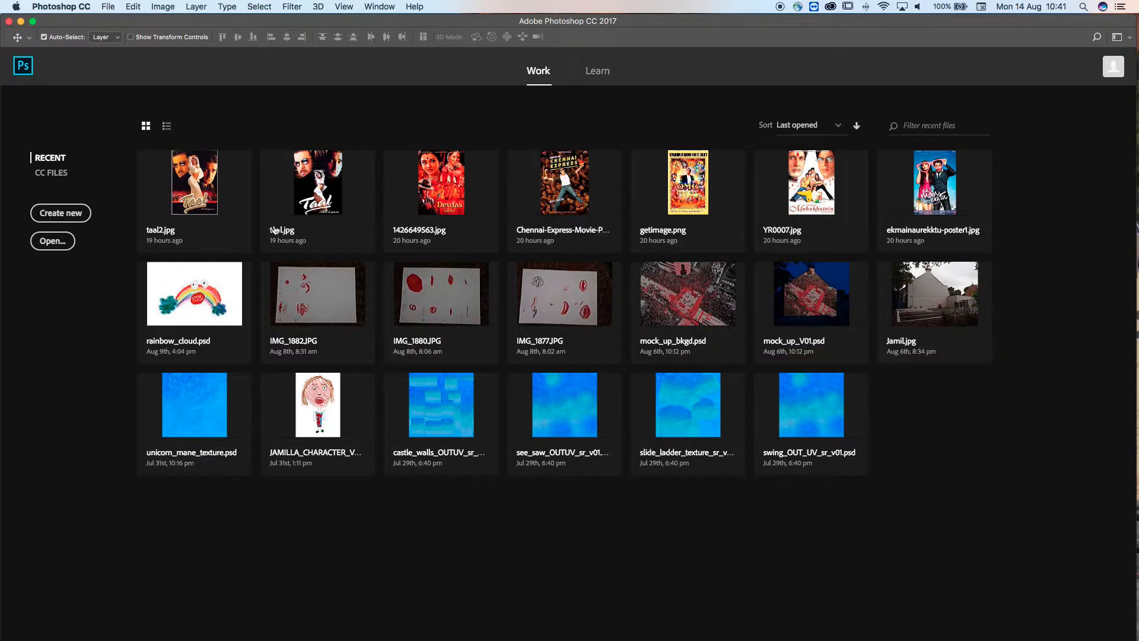
pyautogui.click(58, 217)
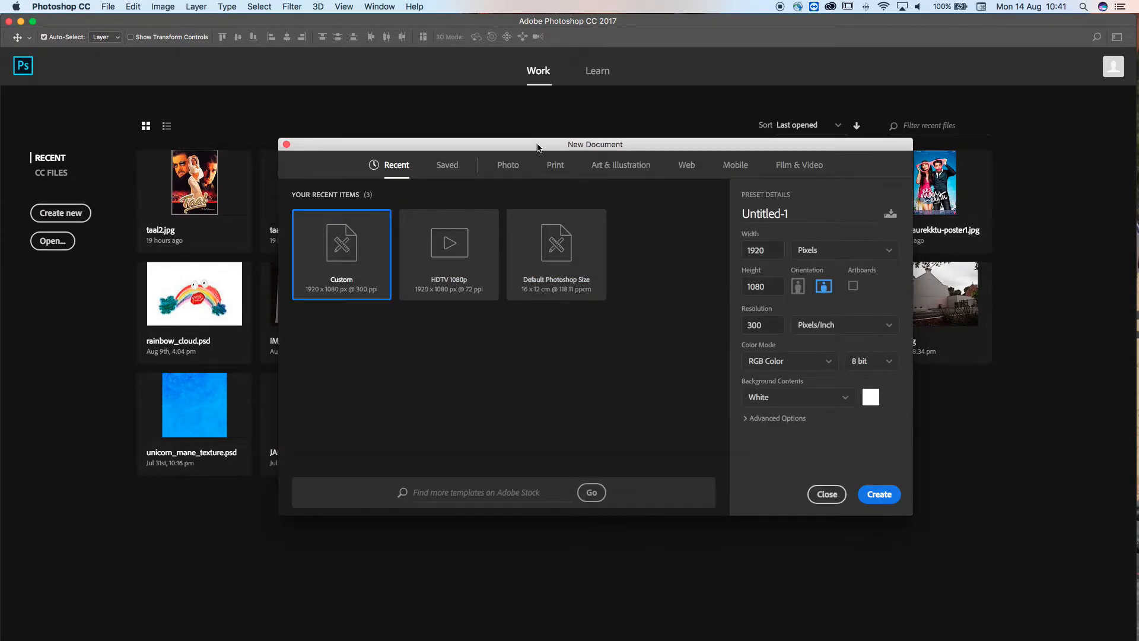
pyautogui.moveTo(538, 148); pyautogui.dragTo(522, 143)
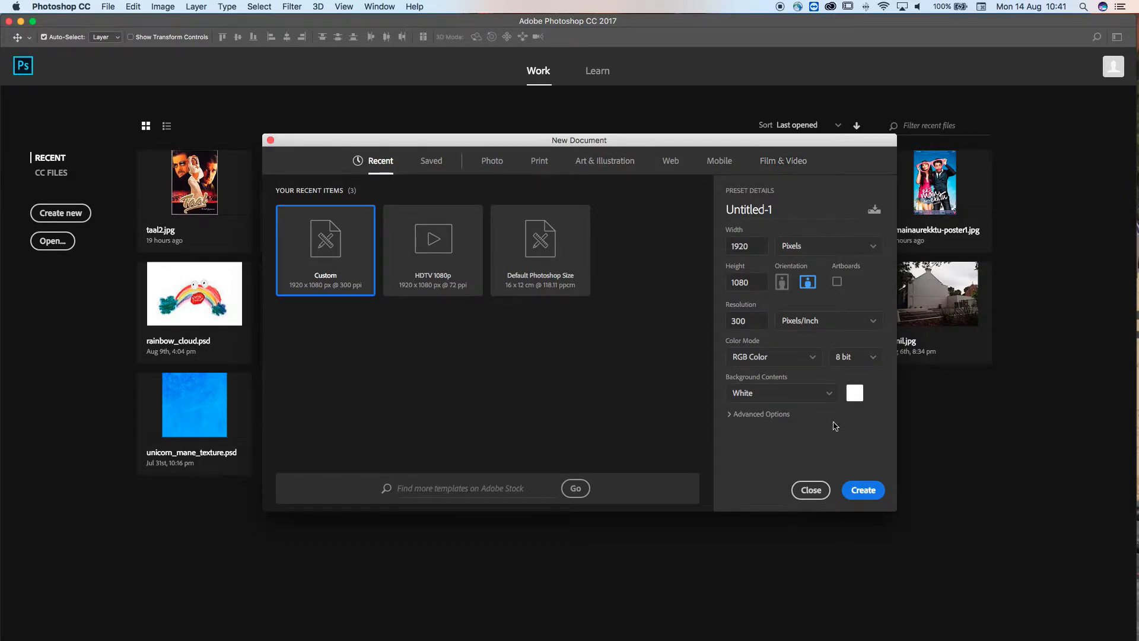
pyautogui.click(779, 165)
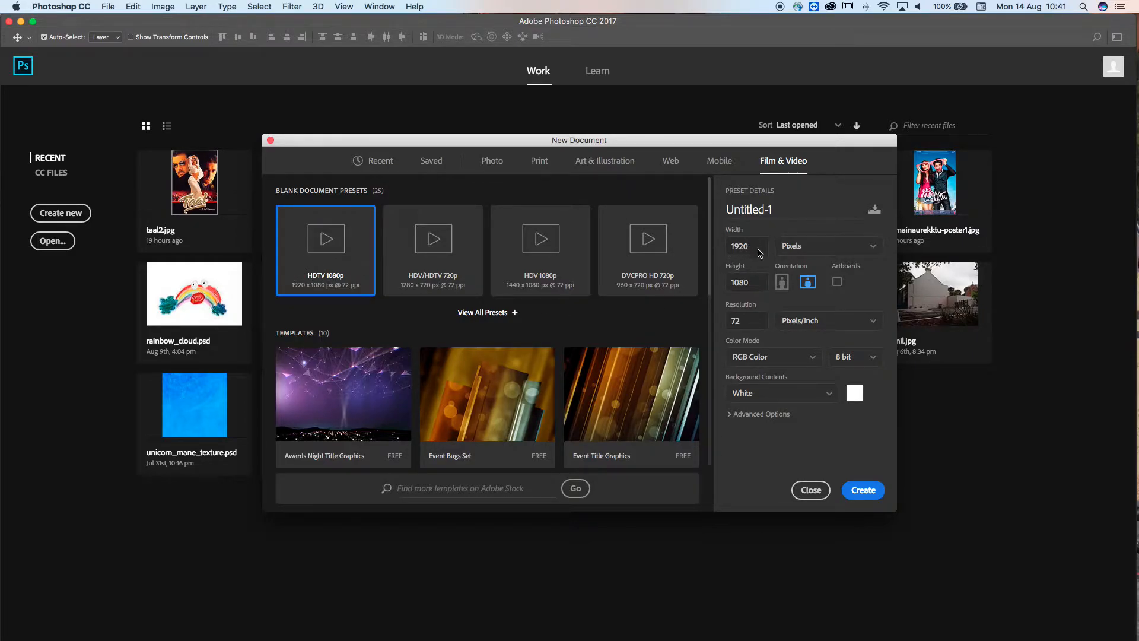
# Create the document named SCEGGS_ROTO with a resolution of 150 pixels/inch
pyautogui.click(752, 325)
pyautogui.write('150')
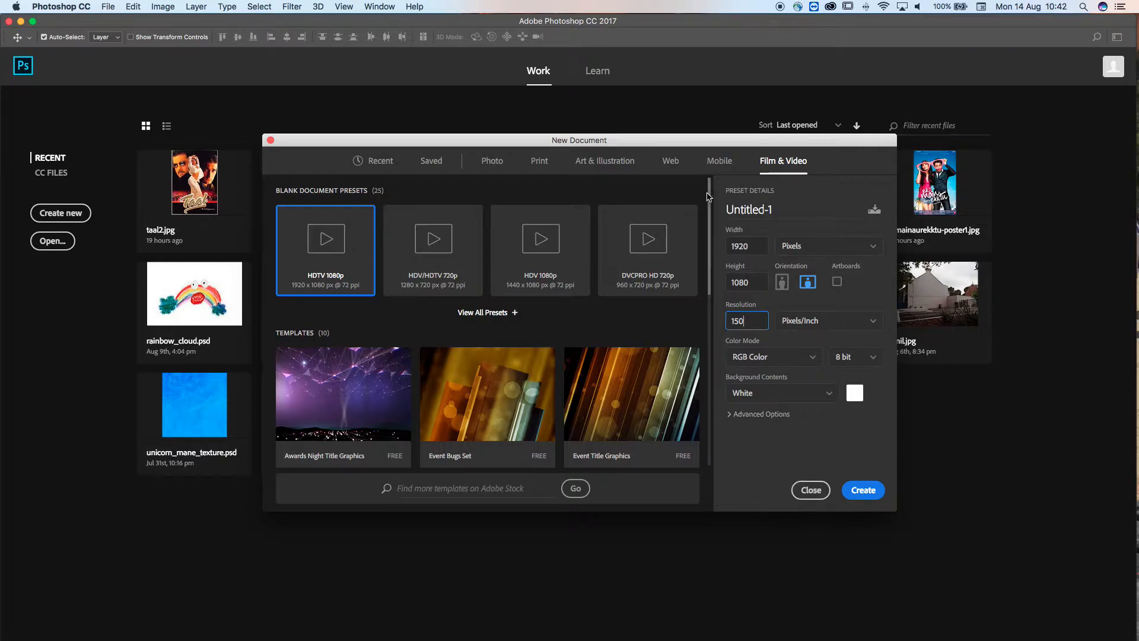
pyautogui.click(786, 206)
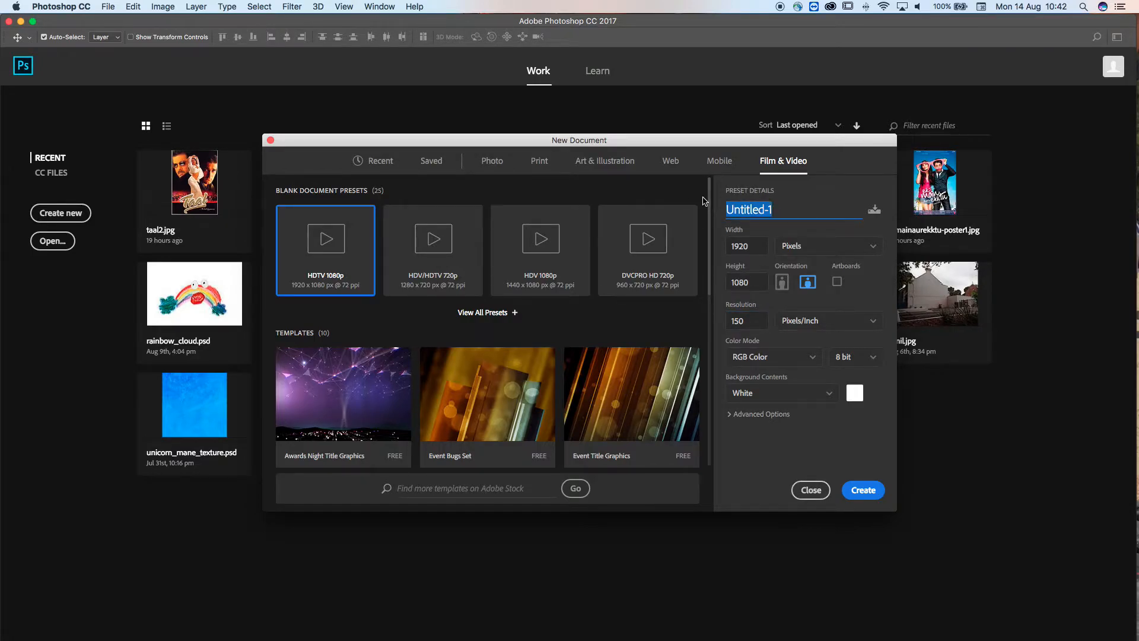
pyautogui.write('SCEGGS_ROTO')
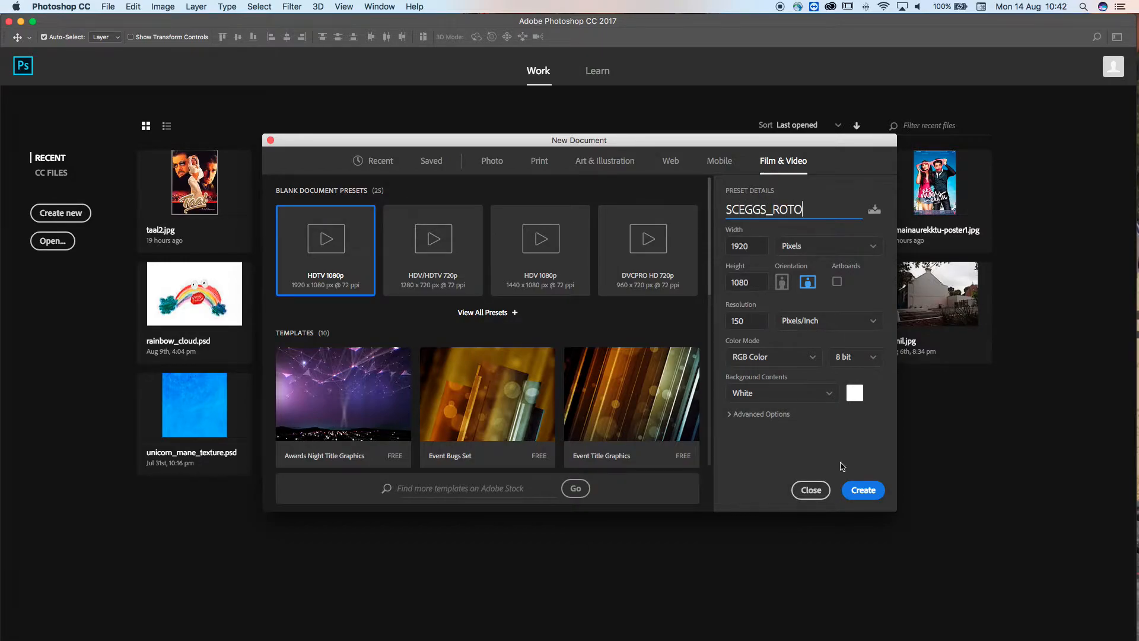
pyautogui.click(864, 491)
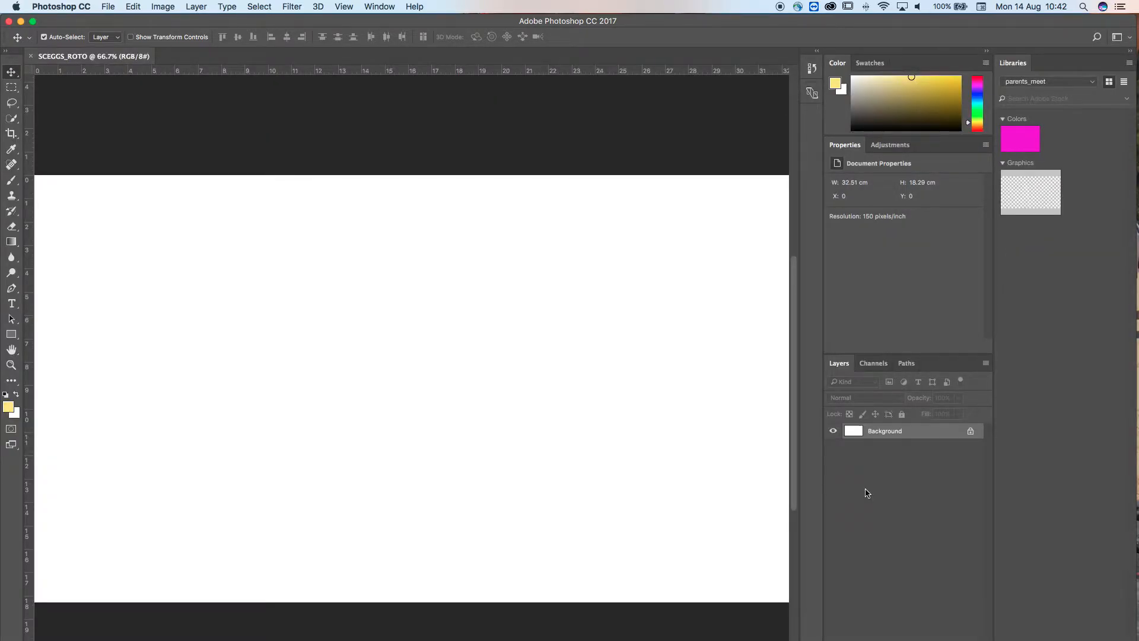
# Switch the workspace to Motion and enlarge the Timeline panel
pyautogui.press('super+minus')
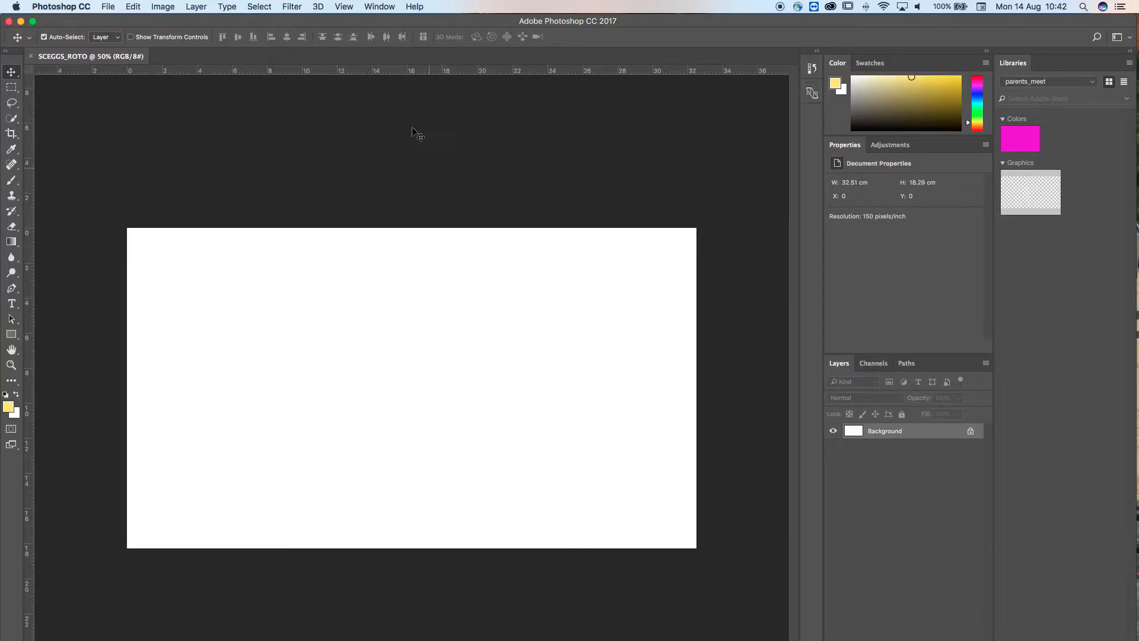
pyautogui.click(381, 6)
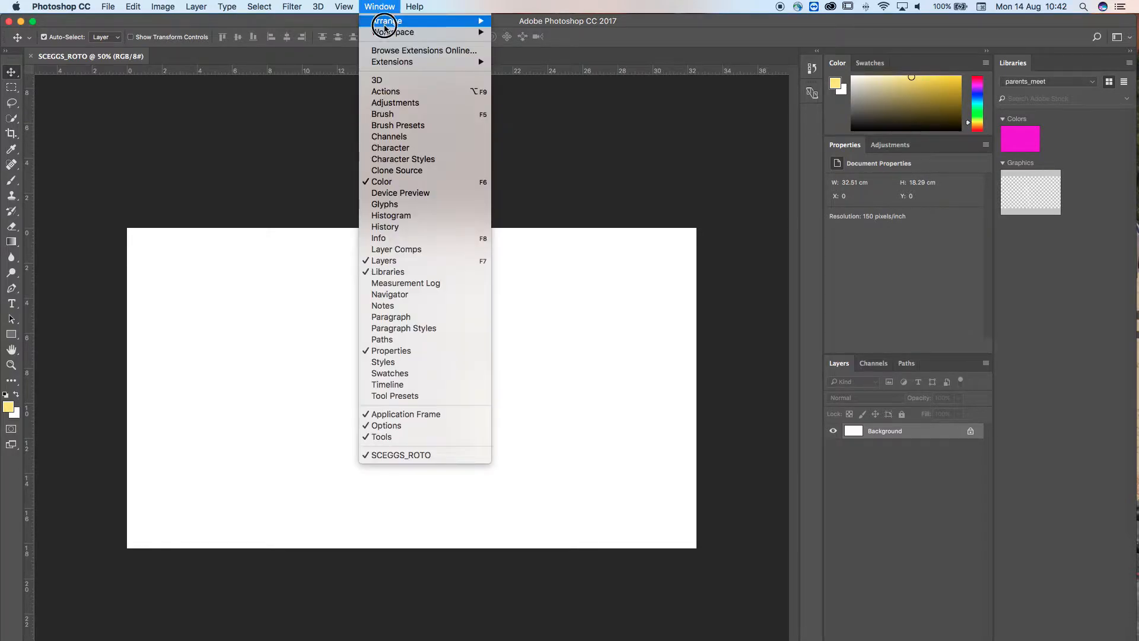
pyautogui.moveTo(383, 33)
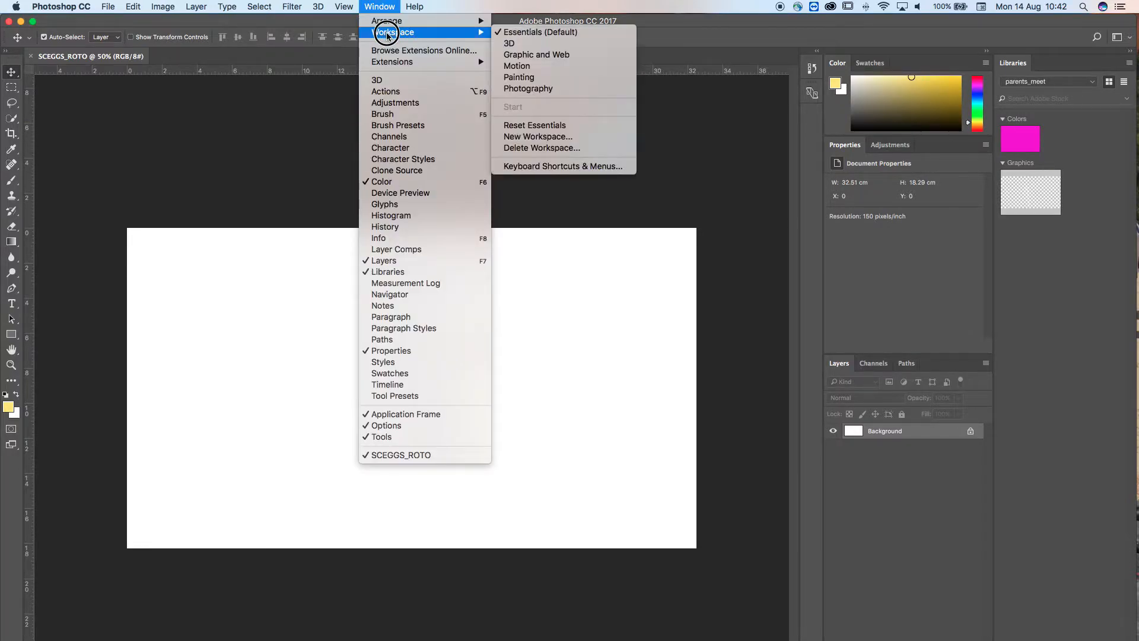
pyautogui.click(510, 66)
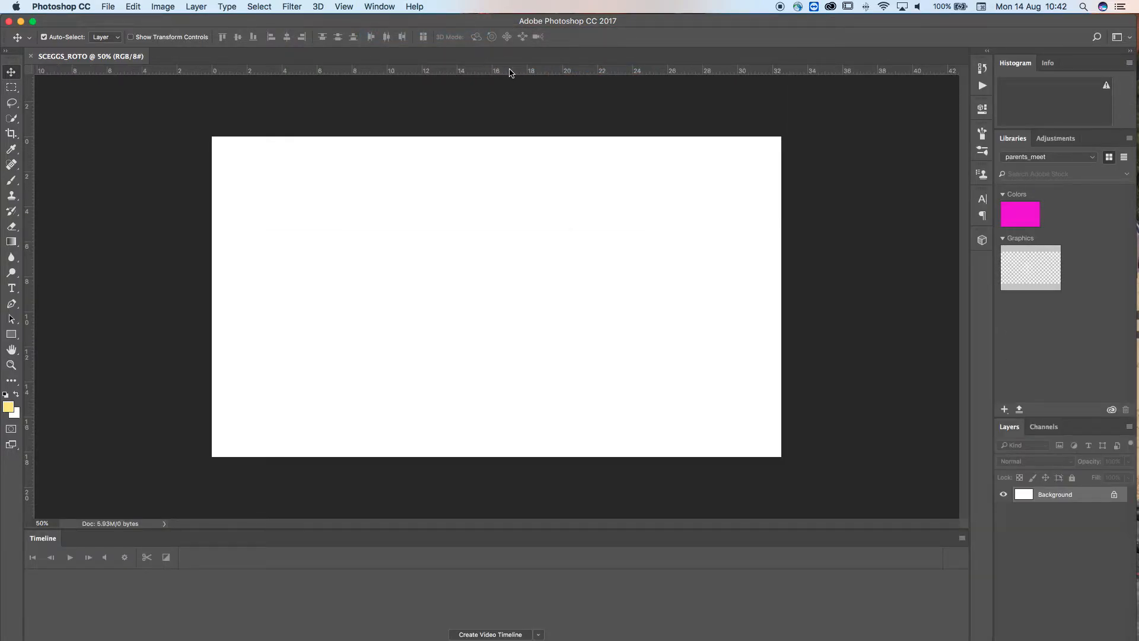
pyautogui.moveTo(402, 530); pyautogui.dragTo(399, 440)
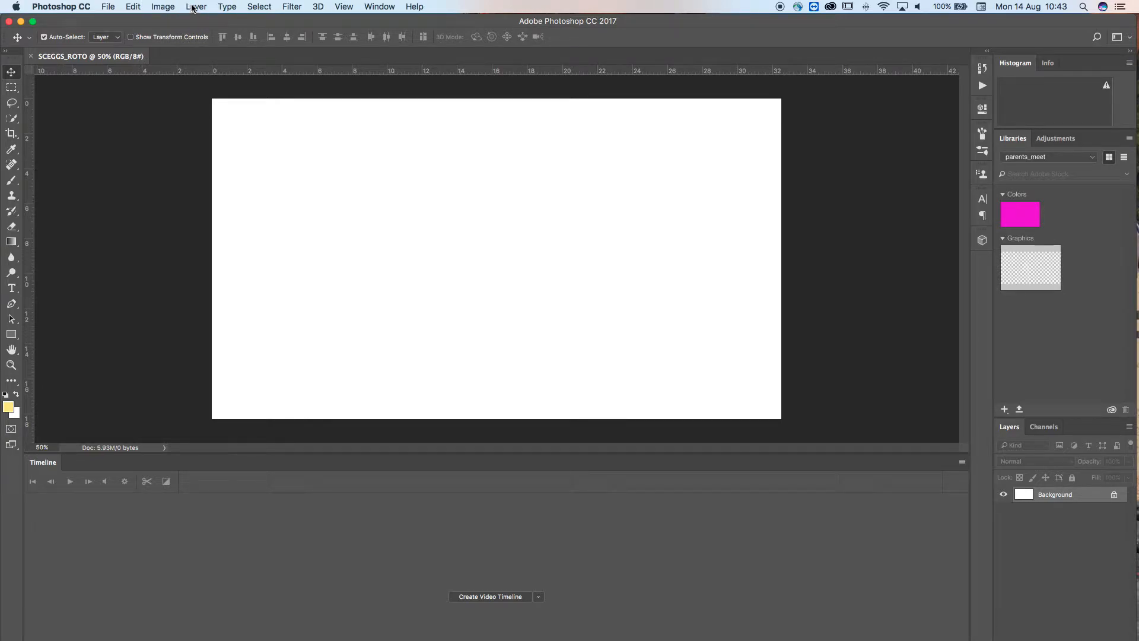
# Import candles.mp4 from TEACHING 2017 > SCEGGS > TO_ROTO as a new video layer
pyautogui.click(194, 8)
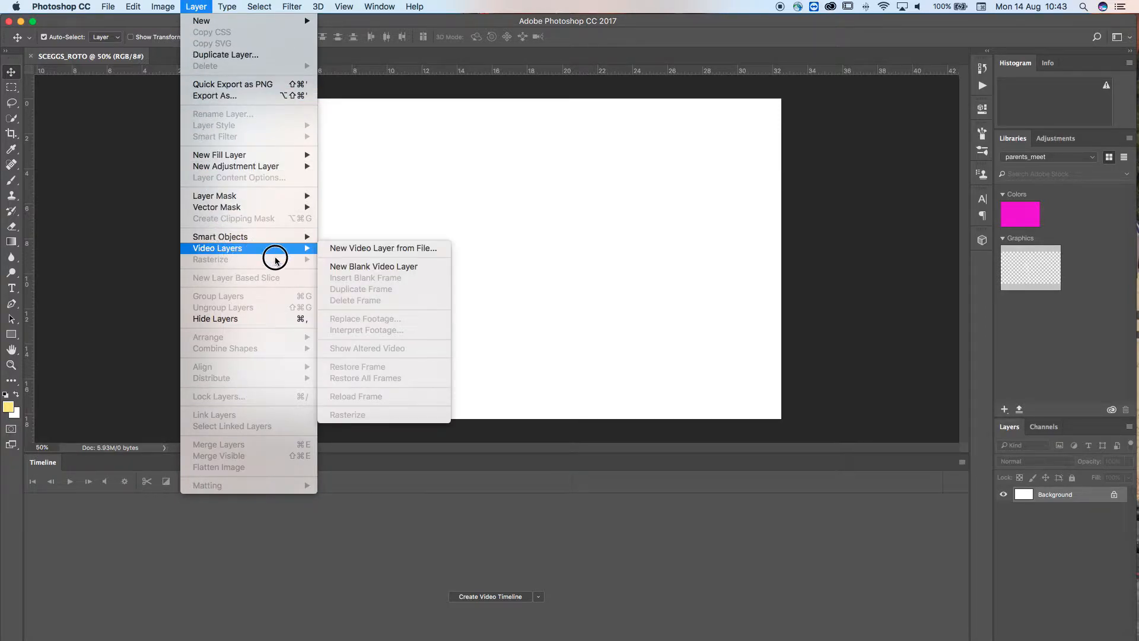
pyautogui.click(304, 252)
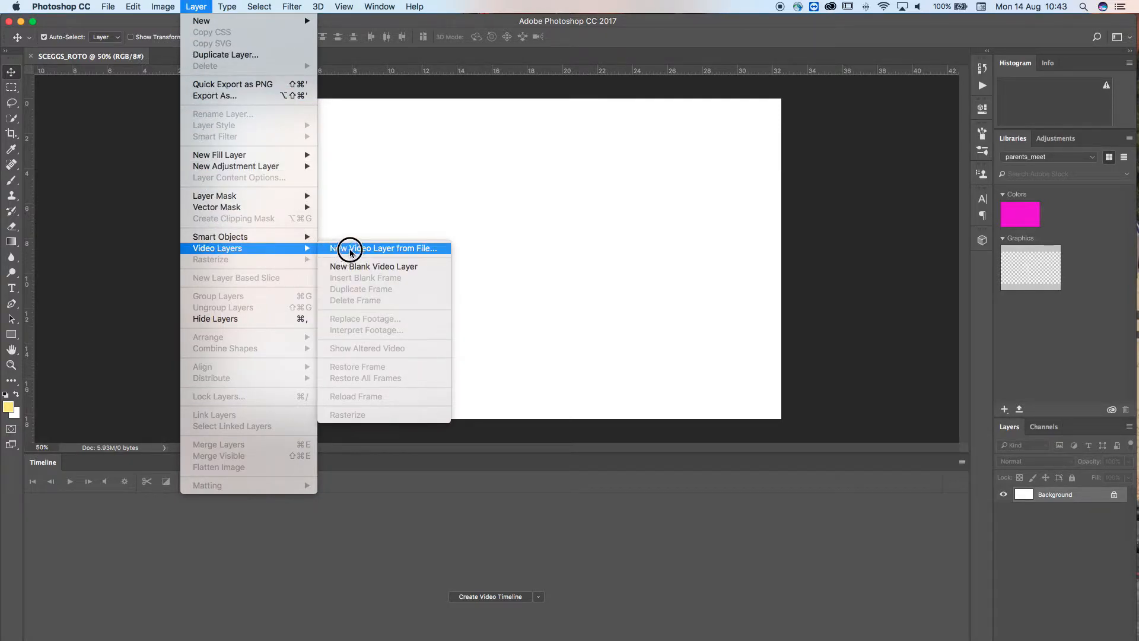
pyautogui.click(351, 249)
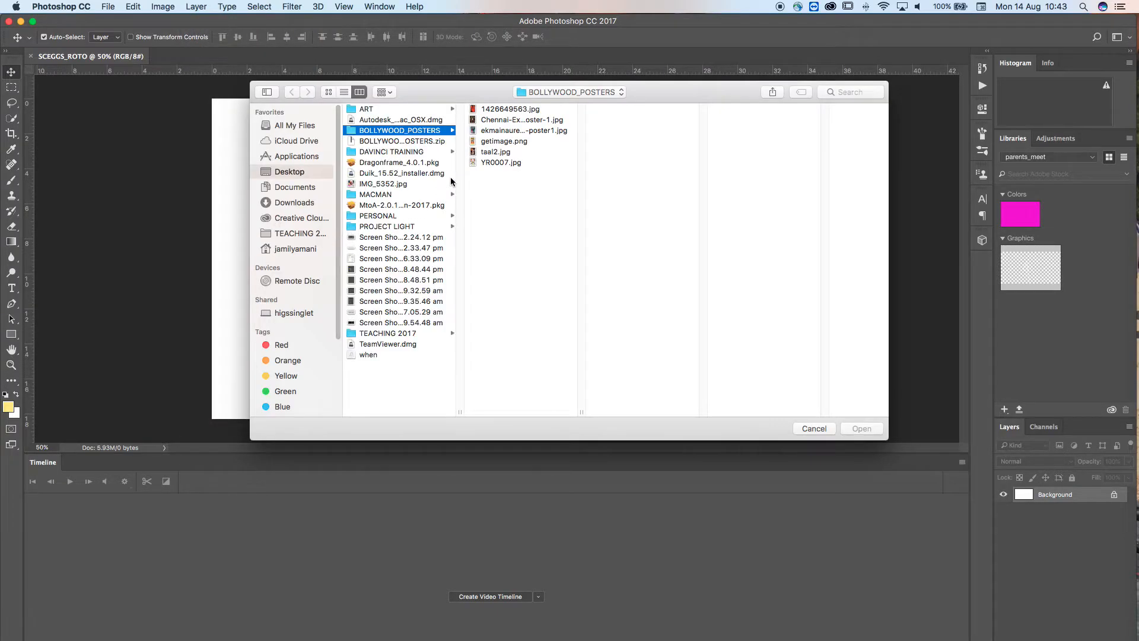
pyautogui.click(296, 233)
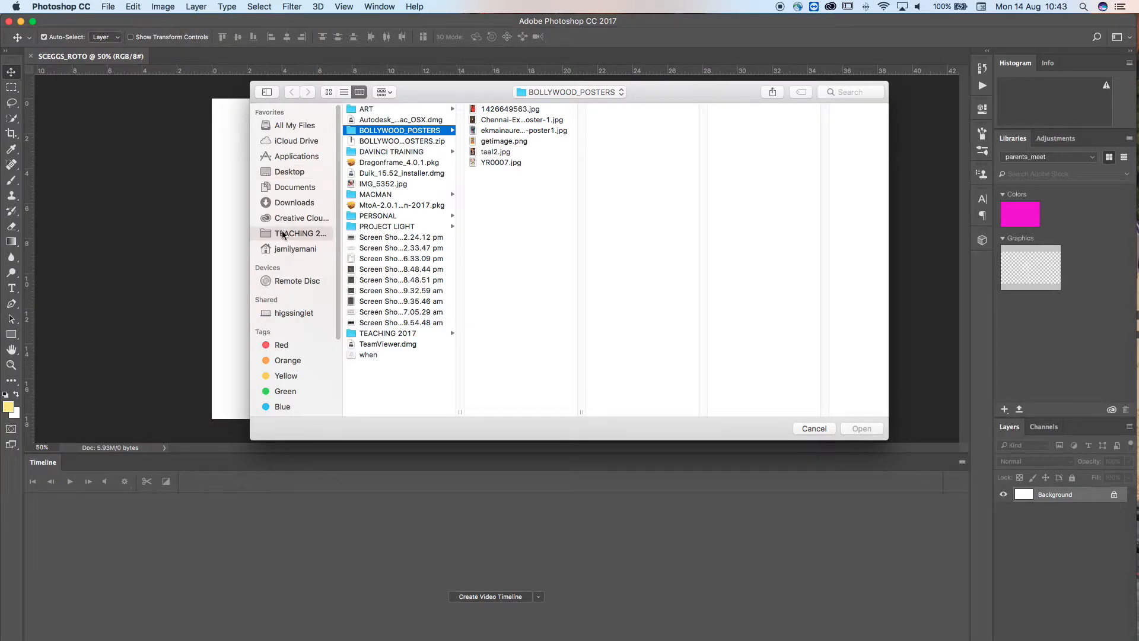
pyautogui.click(397, 111)
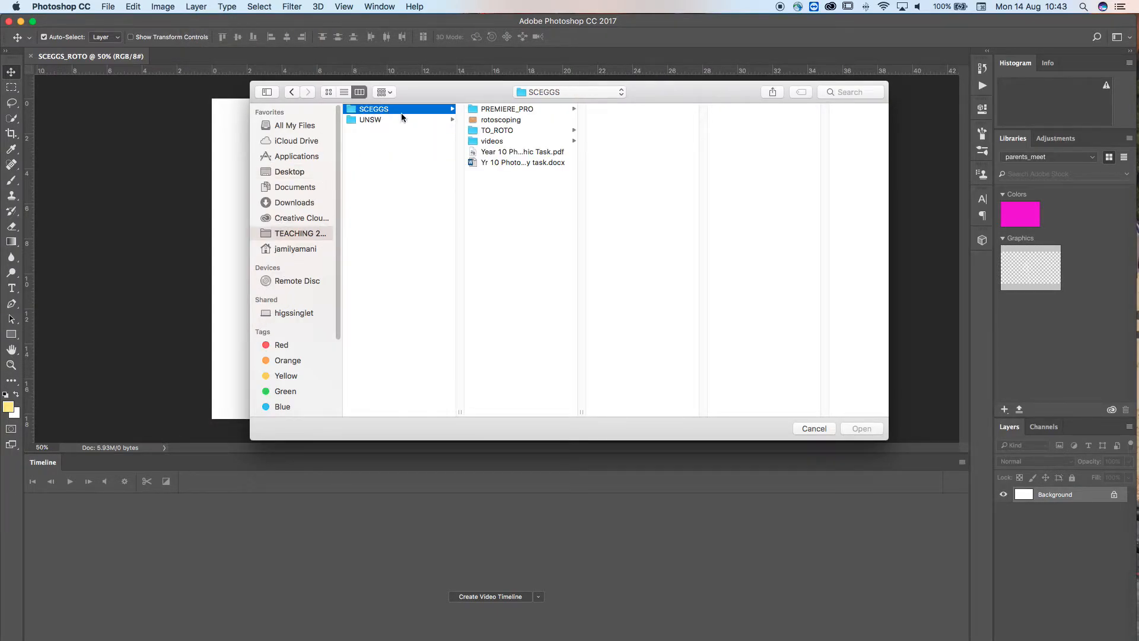
pyautogui.click(491, 133)
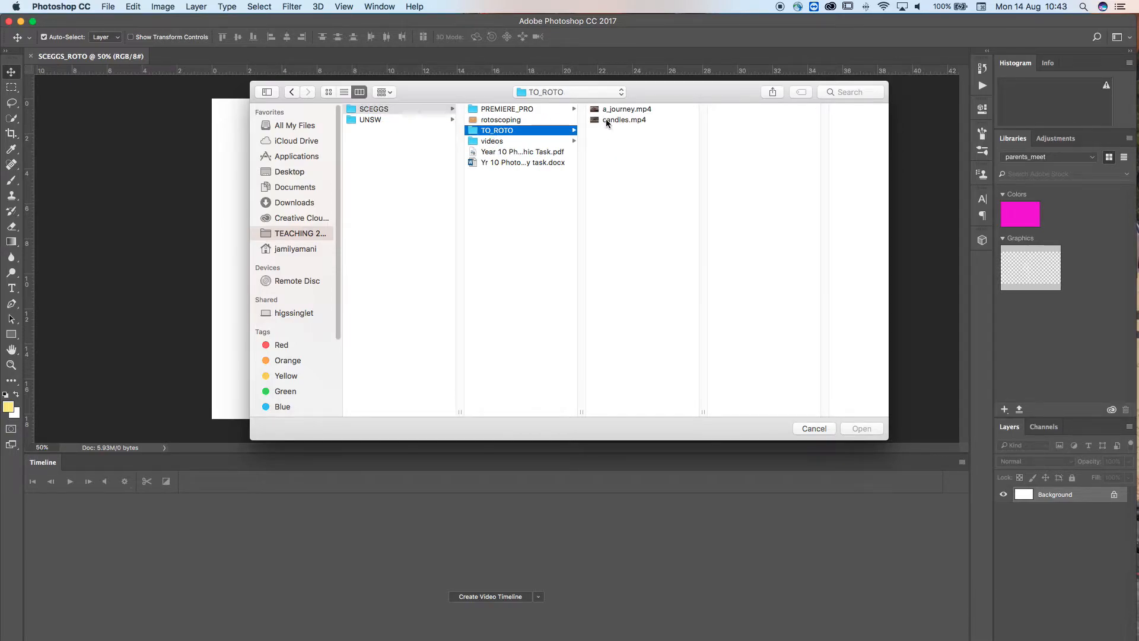
pyautogui.click(608, 121)
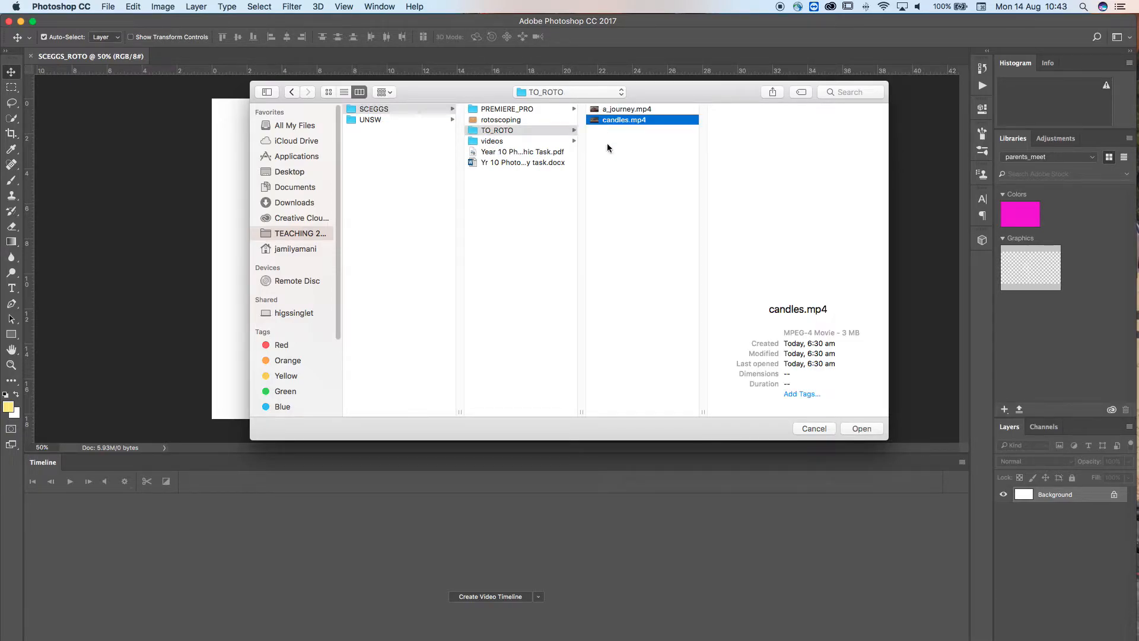
pyautogui.click(861, 431)
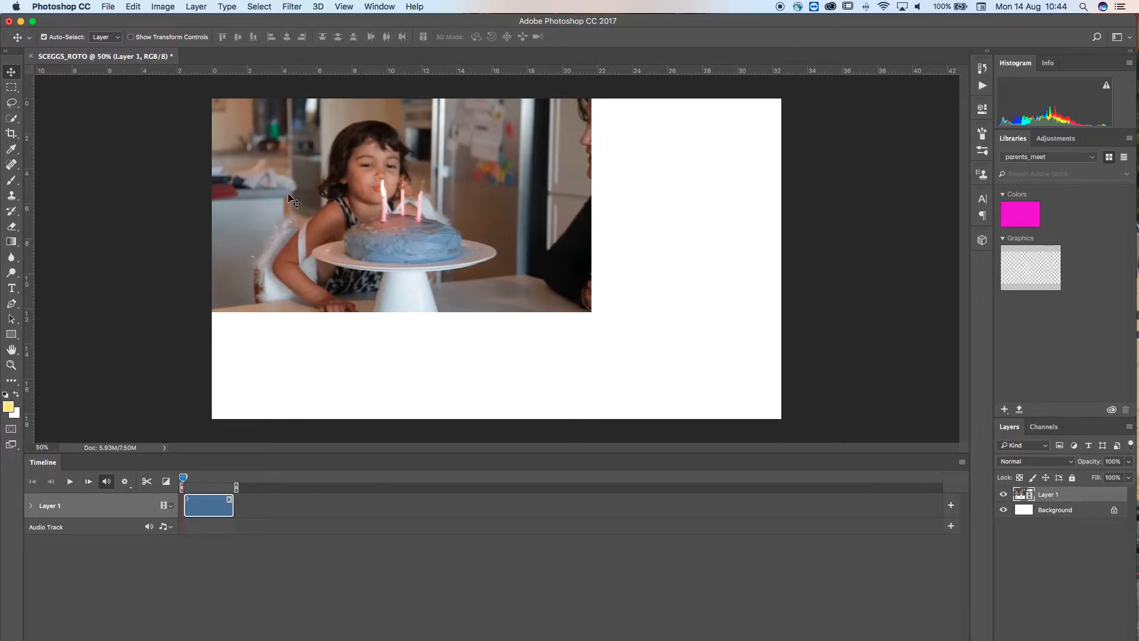
# Convert the video layer to a smart object and free-transform it to 150% so it fills the canvas
pyautogui.click(134, 9)
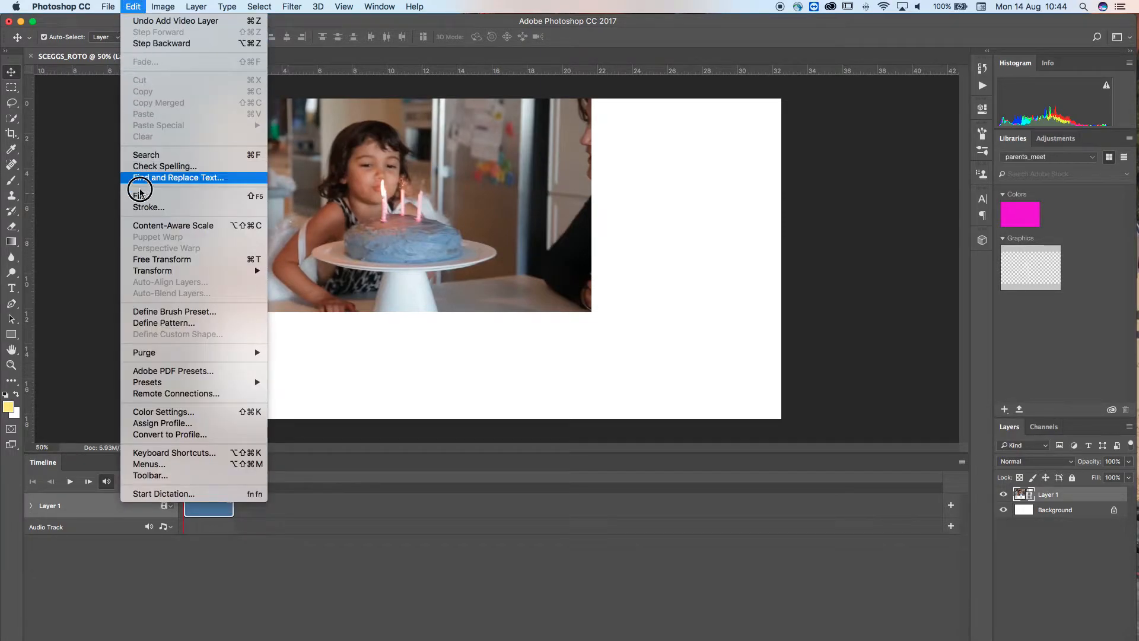
pyautogui.click(150, 260)
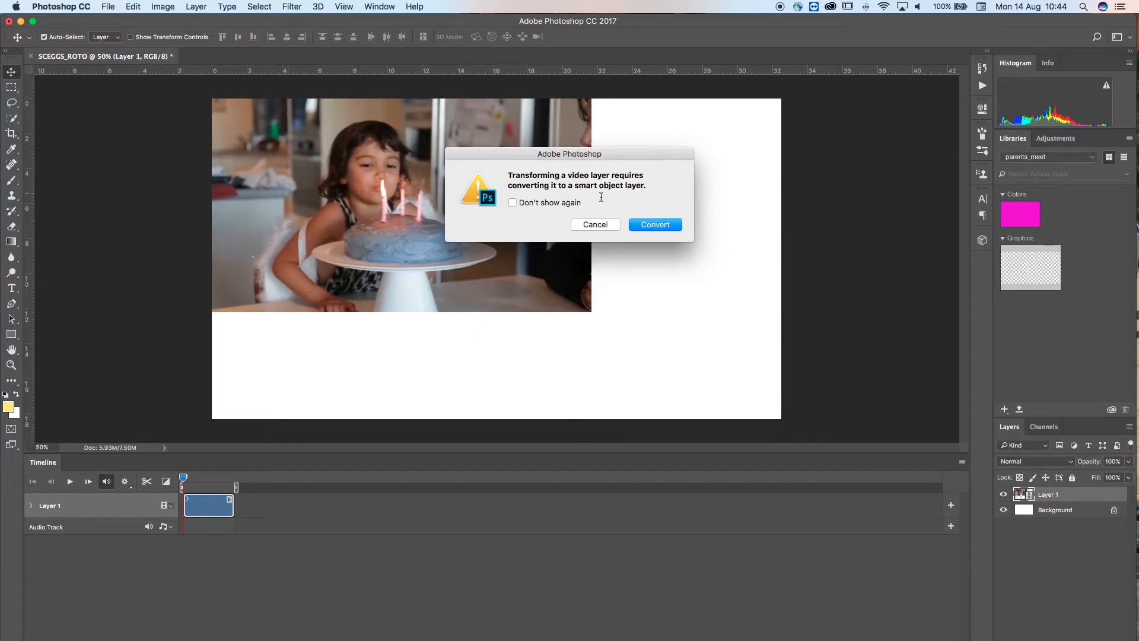
pyautogui.click(647, 225)
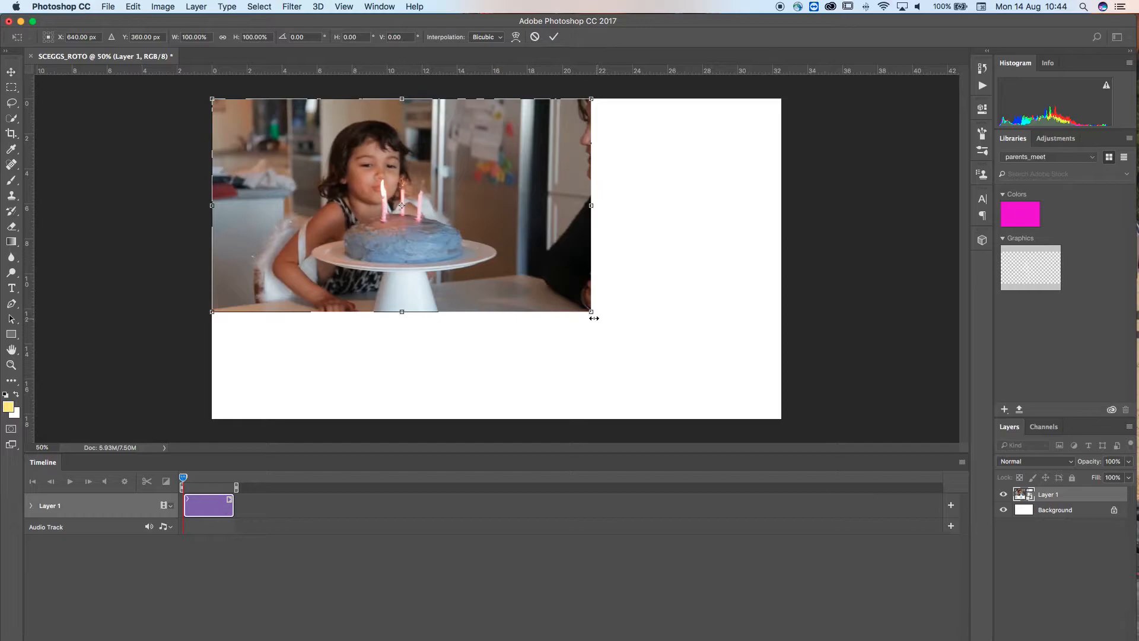
pyautogui.moveTo(589, 312); pyautogui.dragTo(782, 413)
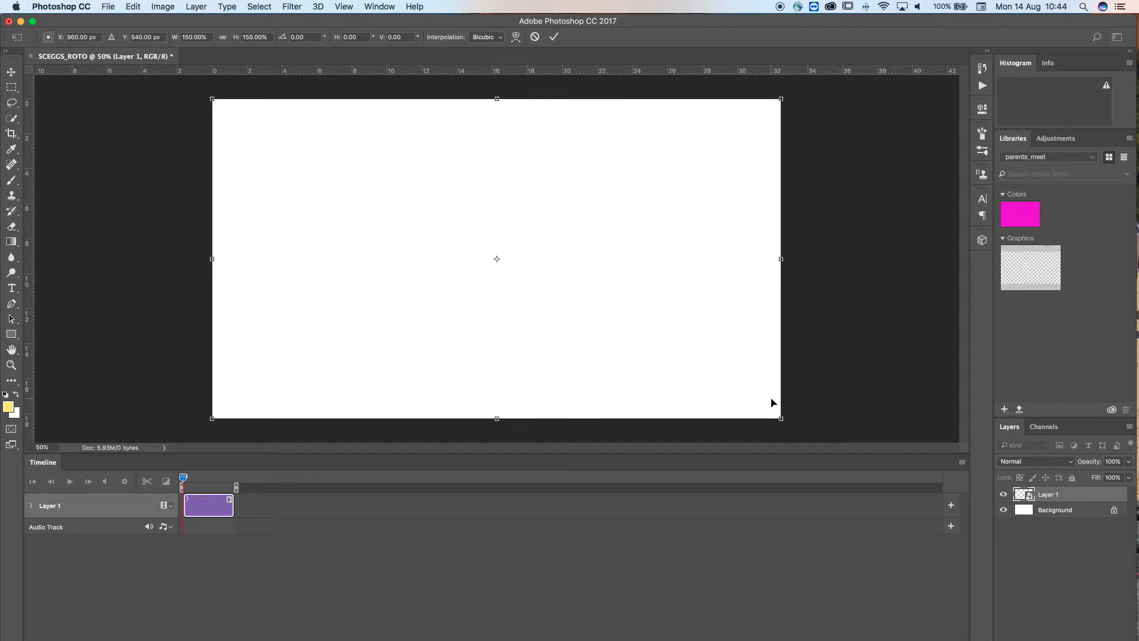
pyautogui.press('Return')
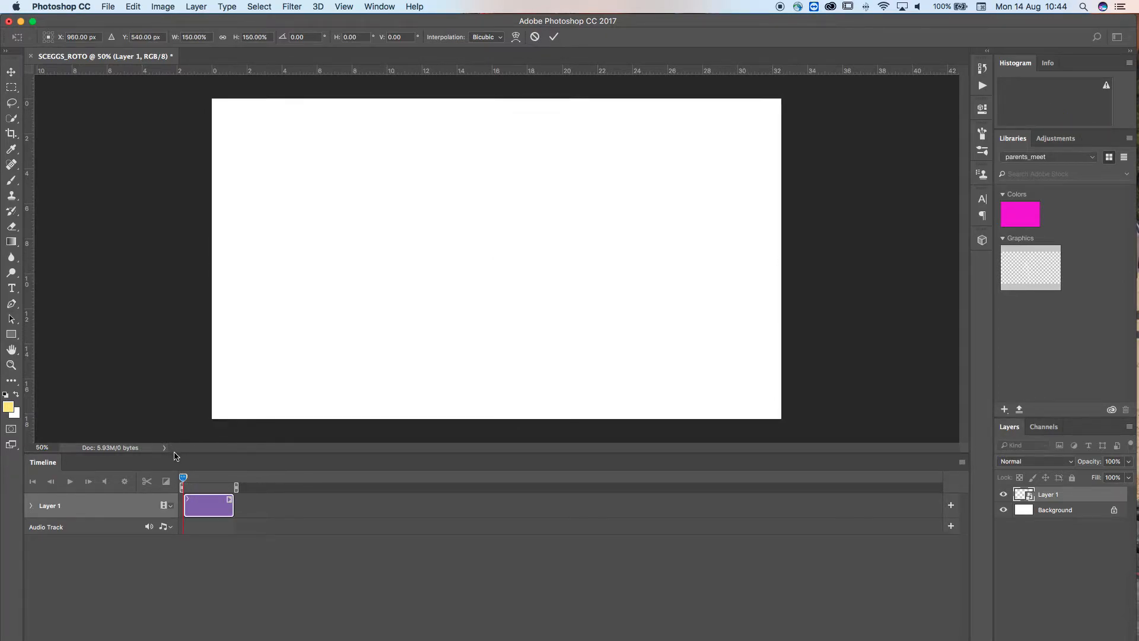
# Enlarge the Timeline panel and zoom its time scale to show the whole clip
pyautogui.moveTo(186, 479)
pyautogui.mouseDown()
pyautogui.moveTo(223, 478)
pyautogui.moveTo(182, 479)
pyautogui.mouseUp()
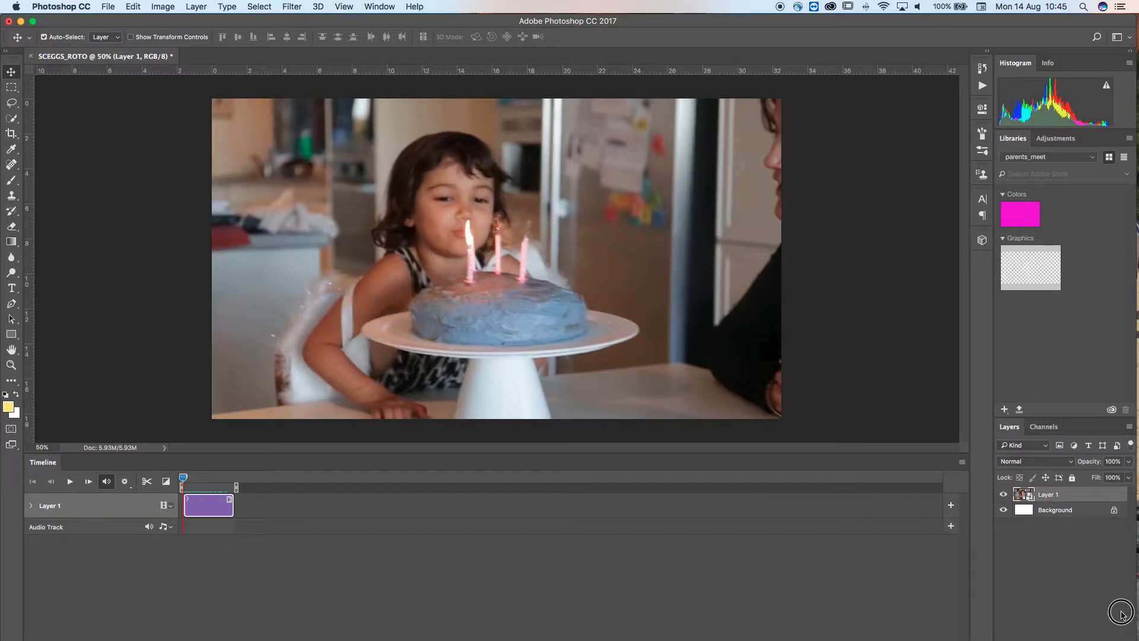
pyautogui.moveTo(485, 21)
pyautogui.mouseDown()
pyautogui.moveTo(530, 13)
pyautogui.moveTo(475, 3)
pyautogui.moveTo(608, 33)
pyautogui.moveTo(534, 7)
pyautogui.moveTo(478, 27)
pyautogui.mouseUp()
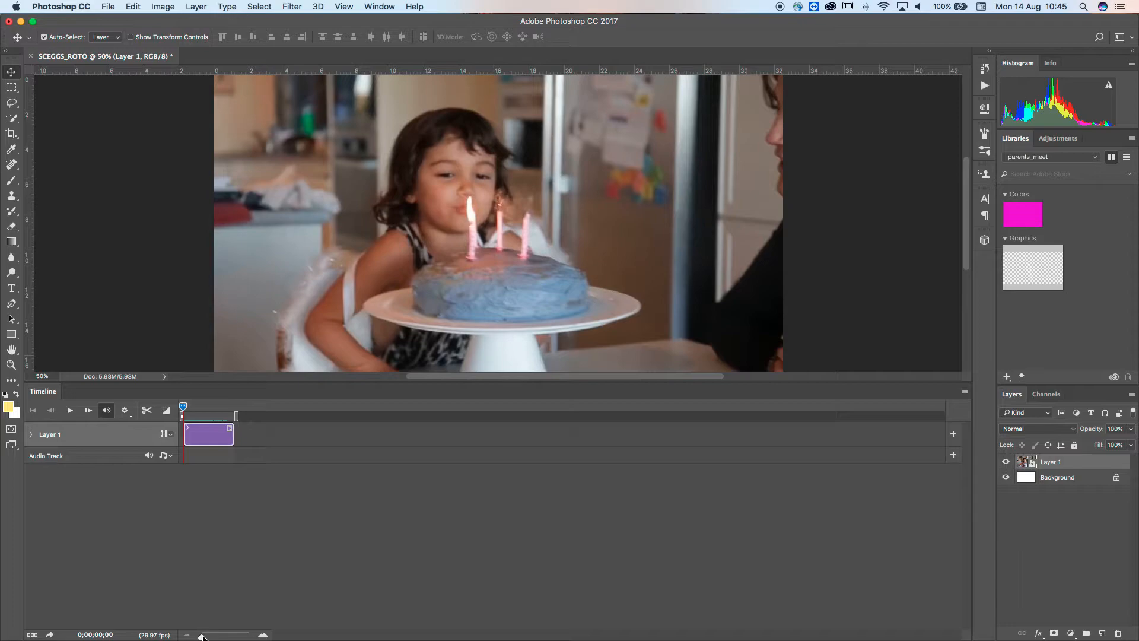
pyautogui.moveTo(200, 636)
pyautogui.mouseDown()
pyautogui.moveTo(242, 636)
pyautogui.moveTo(199, 636)
pyautogui.moveTo(214, 636)
pyautogui.mouseUp()
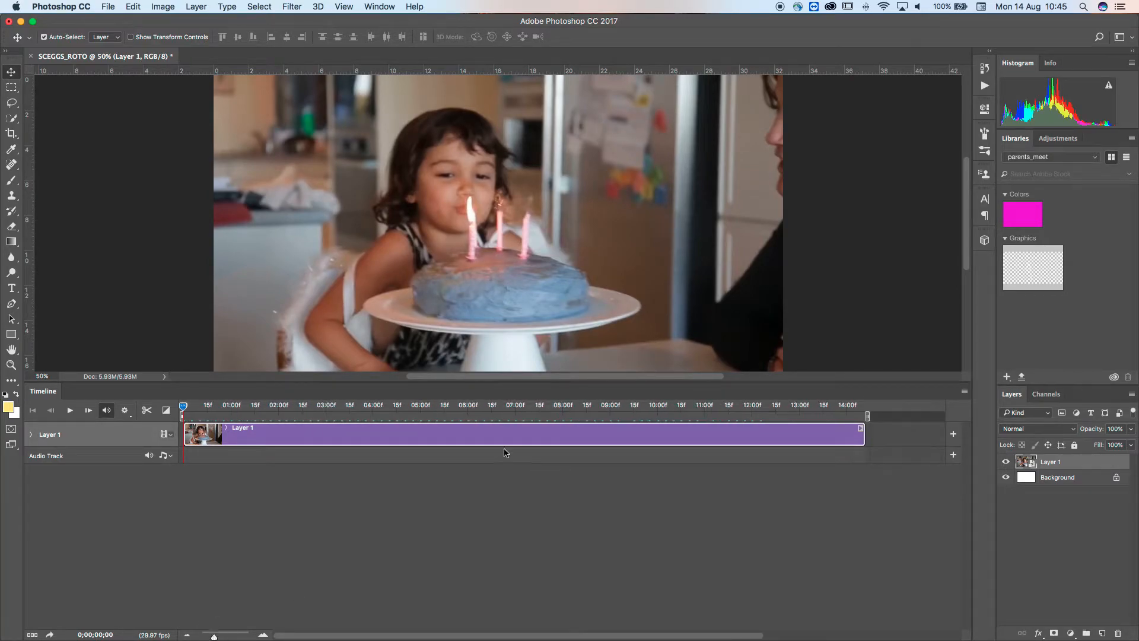
pyautogui.click(964, 391)
pyautogui.click(933, 396)
pyautogui.click(964, 392)
pyautogui.click(973, 473)
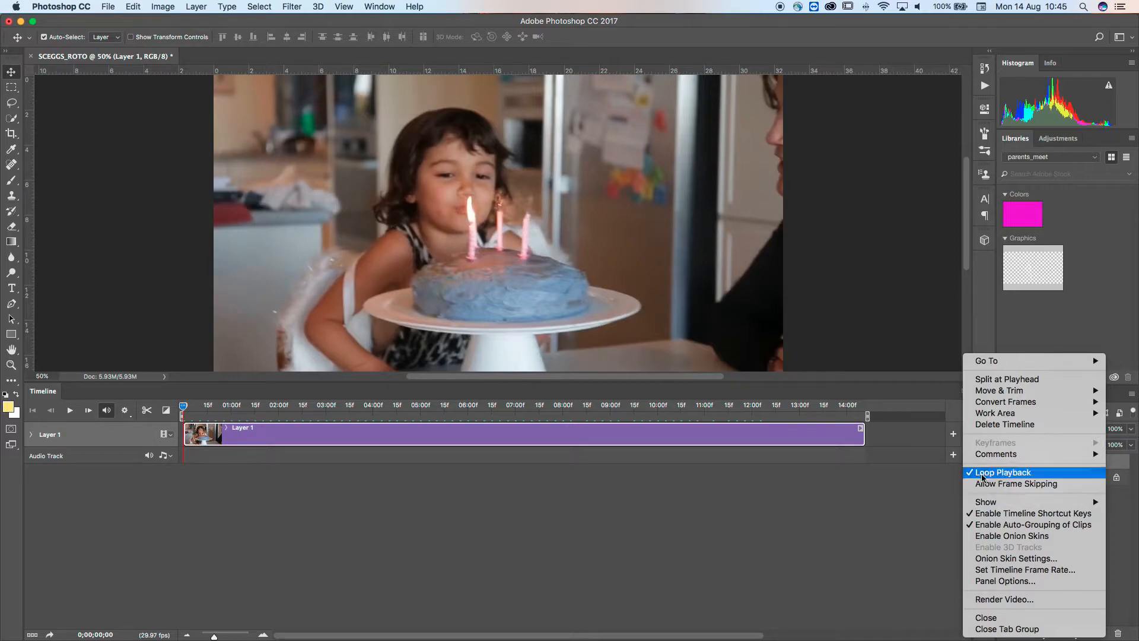
pyautogui.click(964, 392)
pyautogui.click(990, 472)
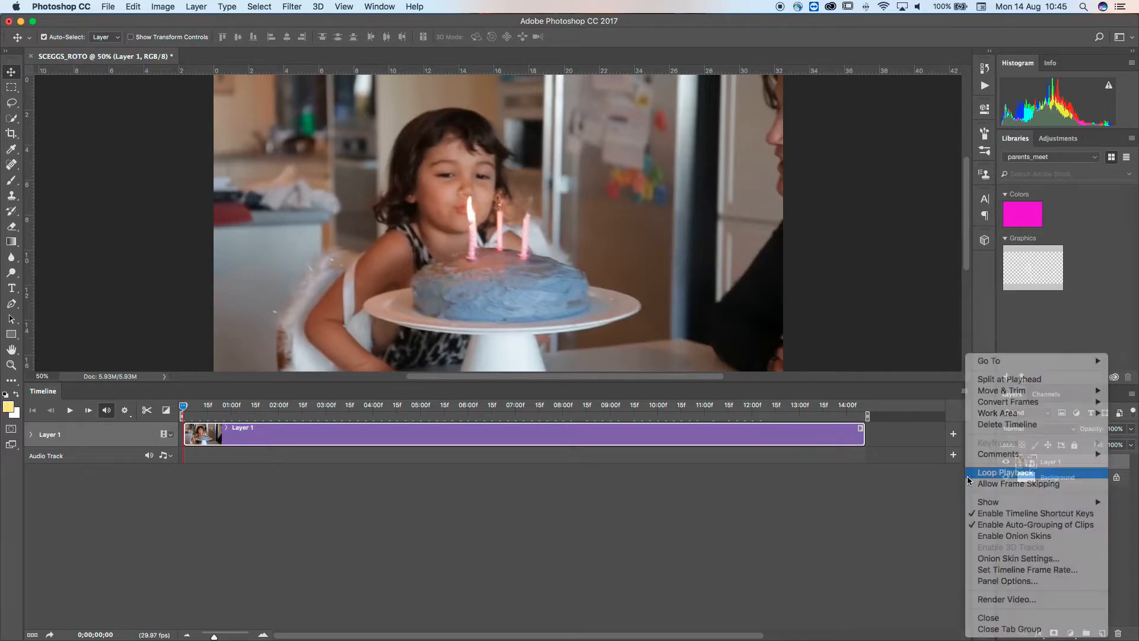
pyautogui.click(964, 391)
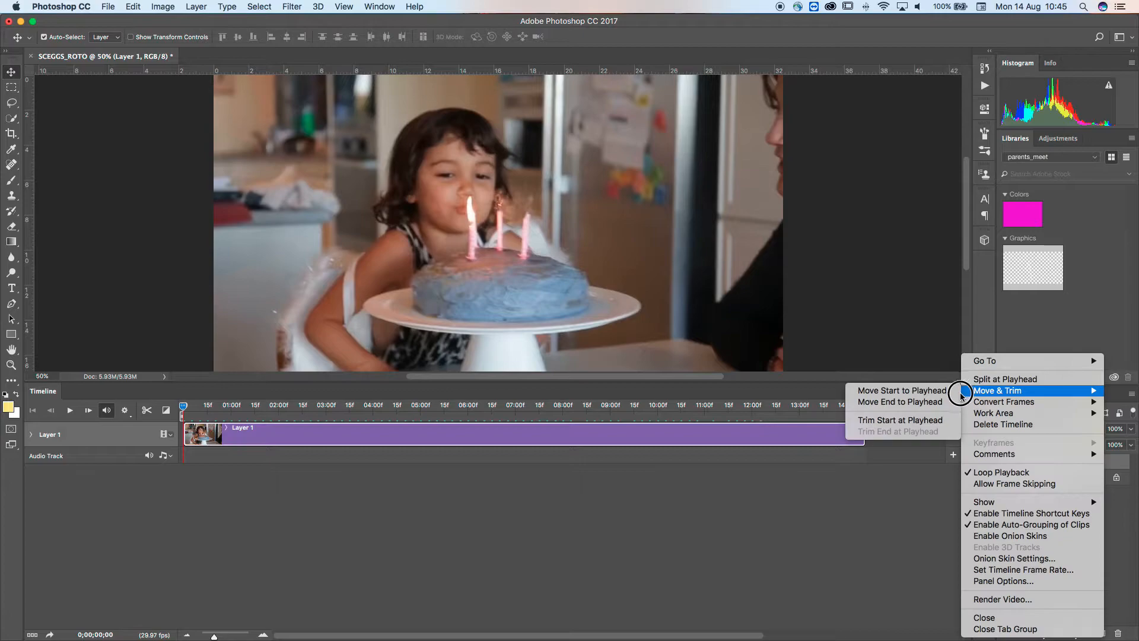
pyautogui.click(867, 534)
# Disable timeline shortcut keys in the Timeline panel options
pyautogui.click(964, 391)
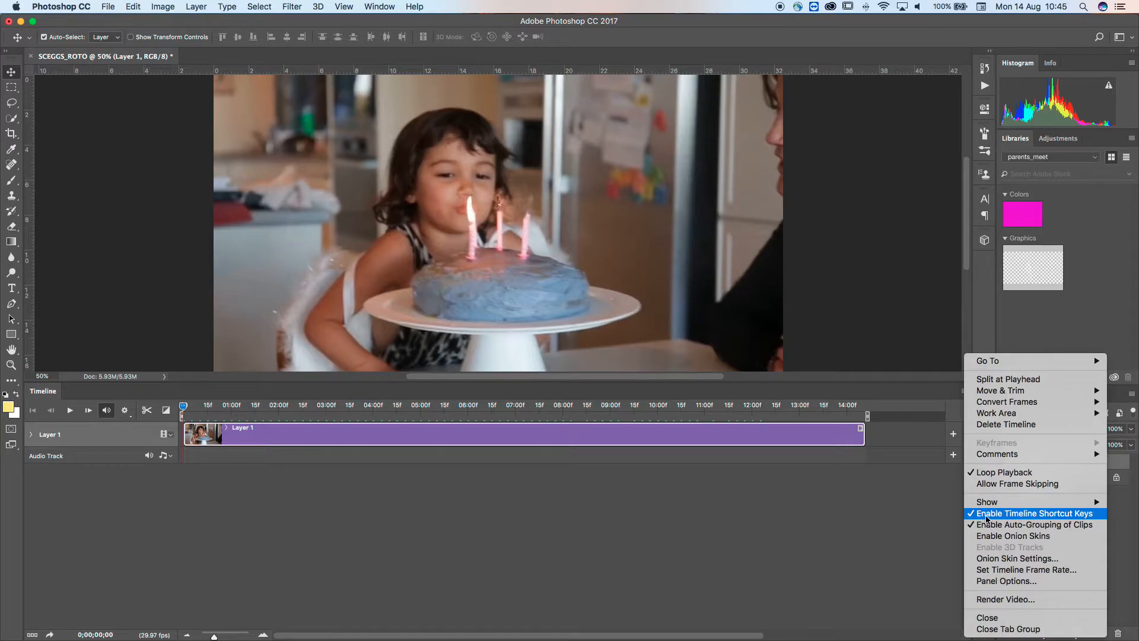
pyautogui.click(985, 515)
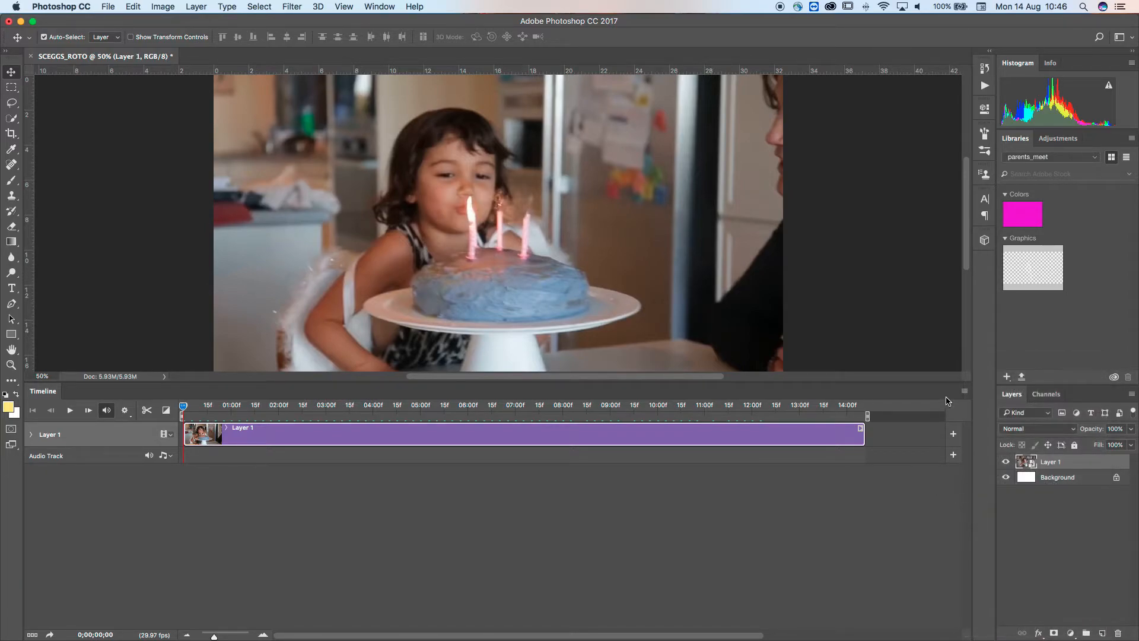
# Re-enable timeline shortcut keys and set the timeline frame rate to 12 fps
pyautogui.click(962, 392)
pyautogui.click(983, 515)
pyautogui.click(962, 393)
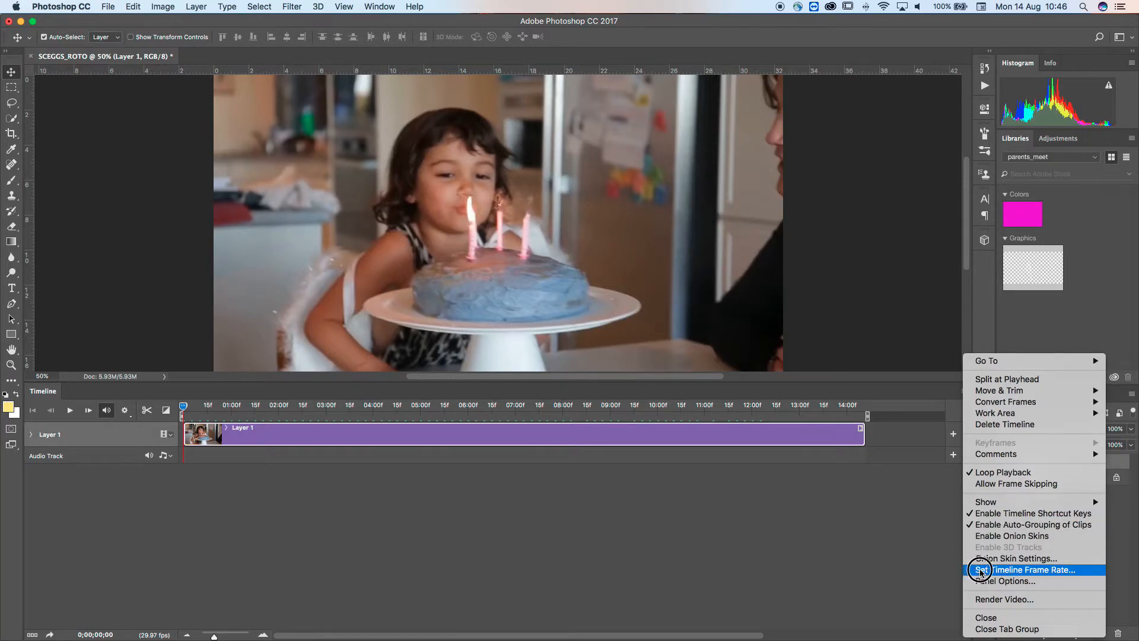
pyautogui.click(996, 570)
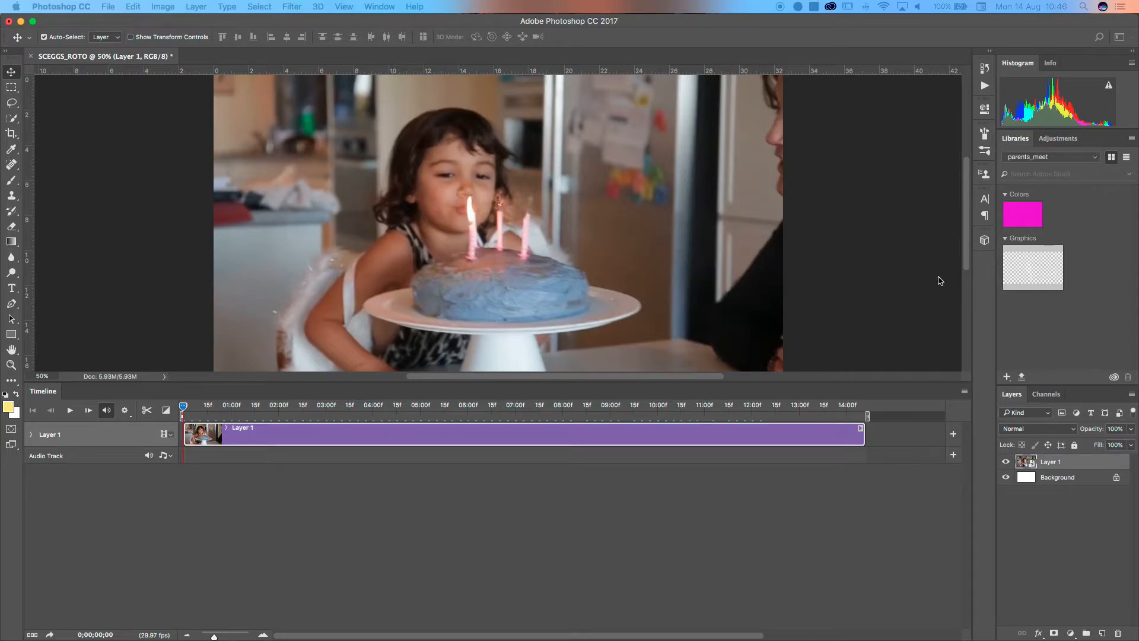
pyautogui.moveTo(2, 328); pyautogui.dragTo(771, 360)
pyautogui.moveTo(683, 361); pyautogui.dragTo(631, 321)
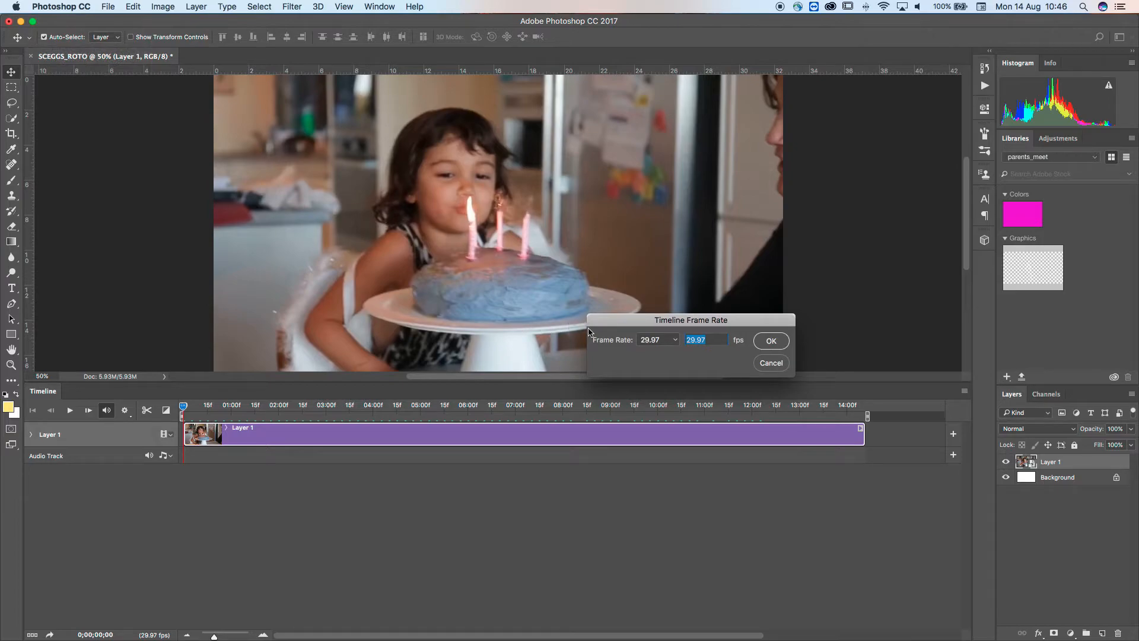
pyautogui.moveTo(639, 321); pyautogui.dragTo(604, 287)
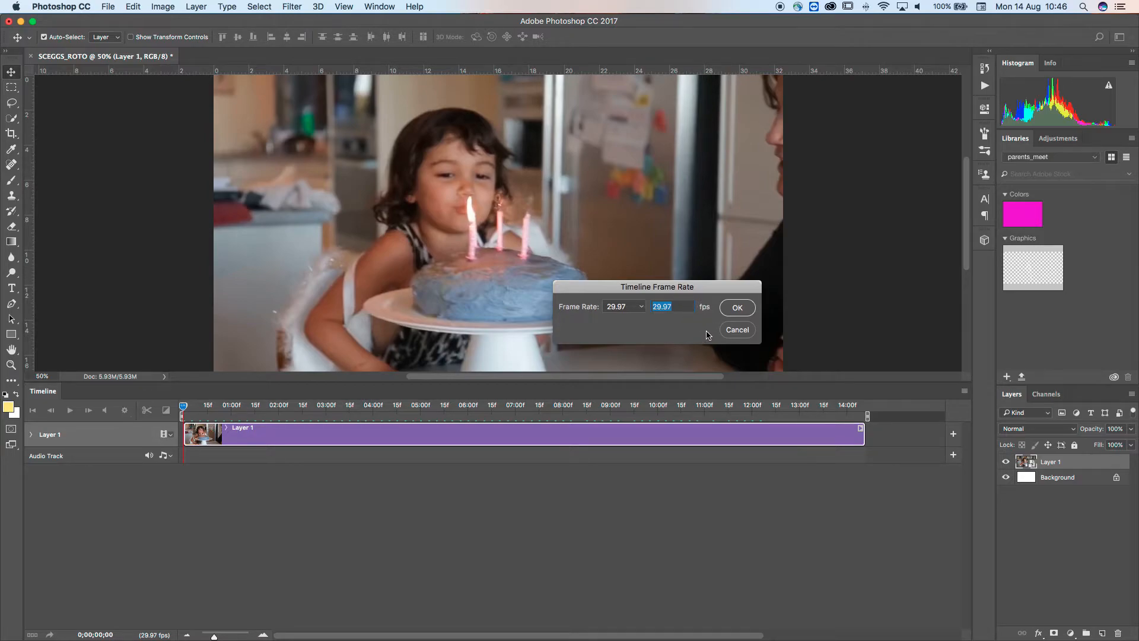
pyautogui.write('1')
pyautogui.click(739, 309)
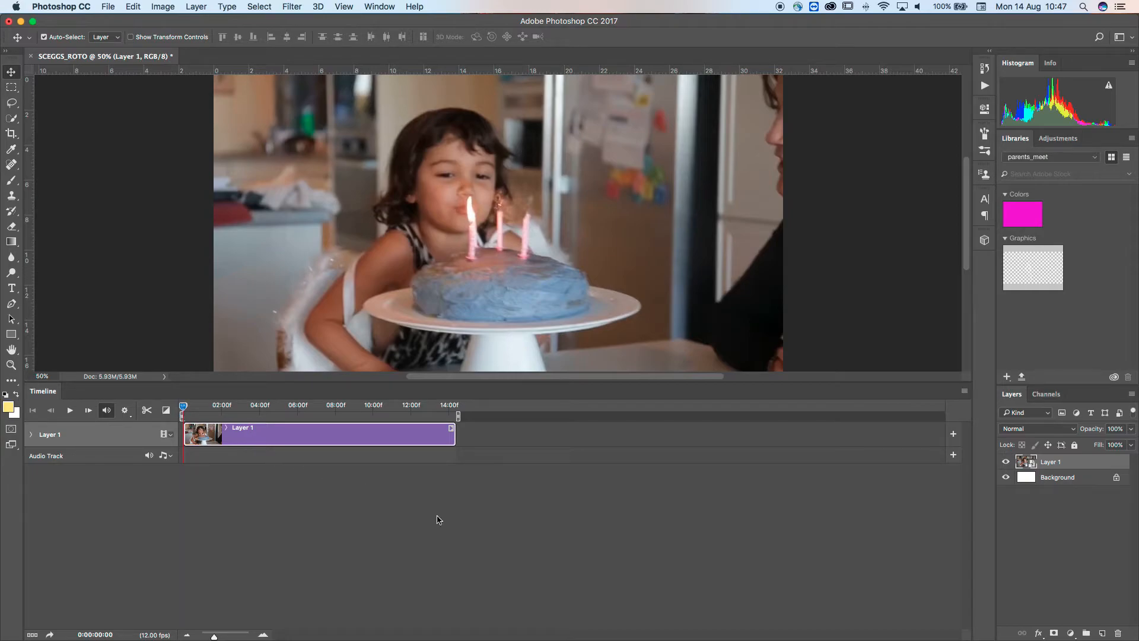
# Step forward and back through the first frames of the clip to preview the motion
pyautogui.press('Right')
pyautogui.press('Right')
pyautogui.press('Right')
pyautogui.press('Right')
pyautogui.press('Right')
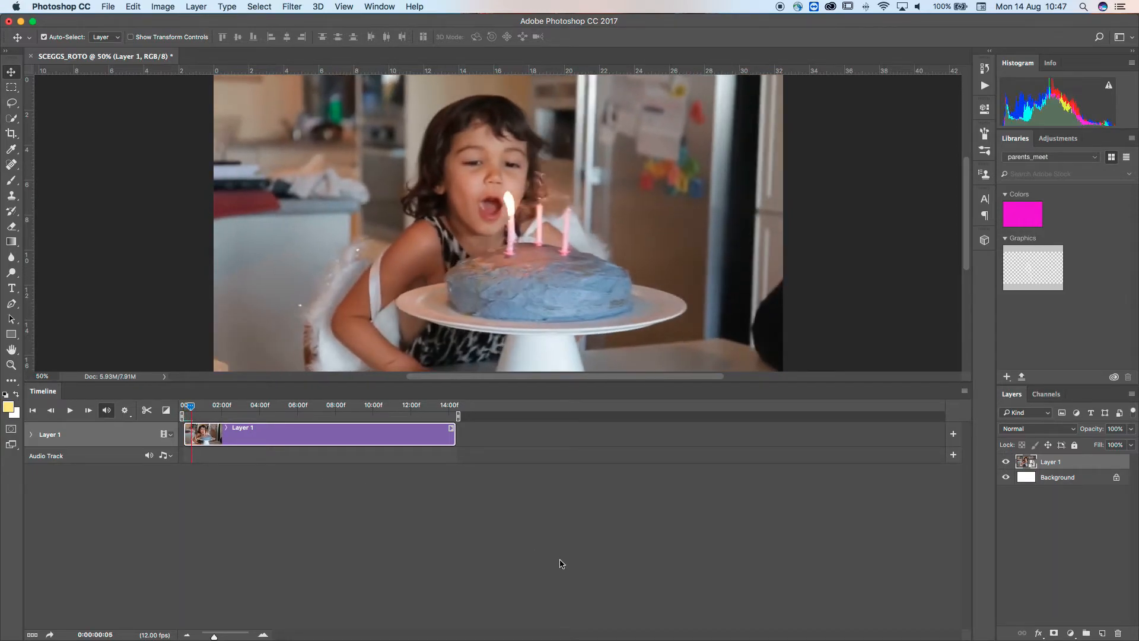
pyautogui.press('Left')
pyautogui.press('Left')
pyautogui.press('Left')
pyautogui.press('Left')
pyautogui.press('Left')
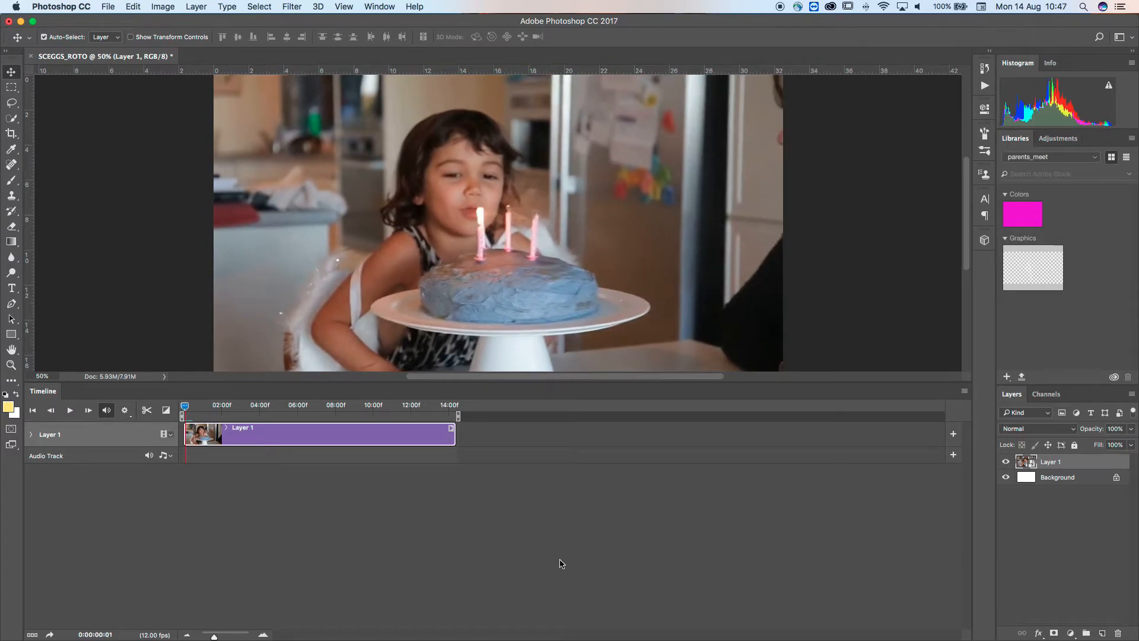
pyautogui.press('Right')
pyautogui.press('Right')
pyautogui.press('Right')
pyautogui.press('Right')
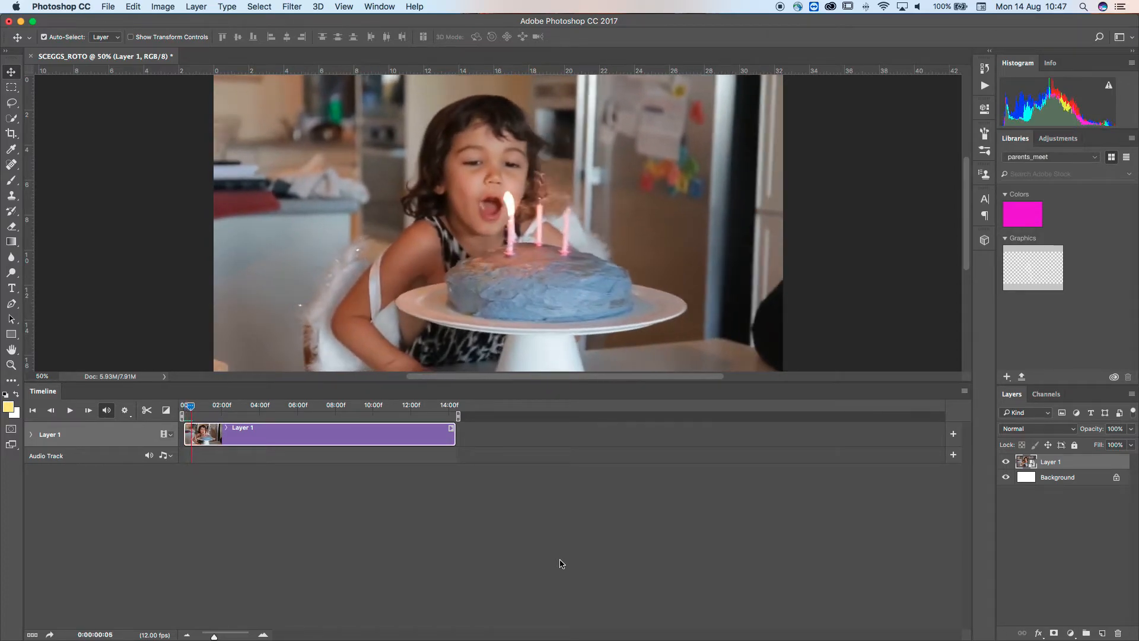
pyautogui.press('Left')
pyautogui.press('Left')
pyautogui.press('Left')
pyautogui.press('Left')
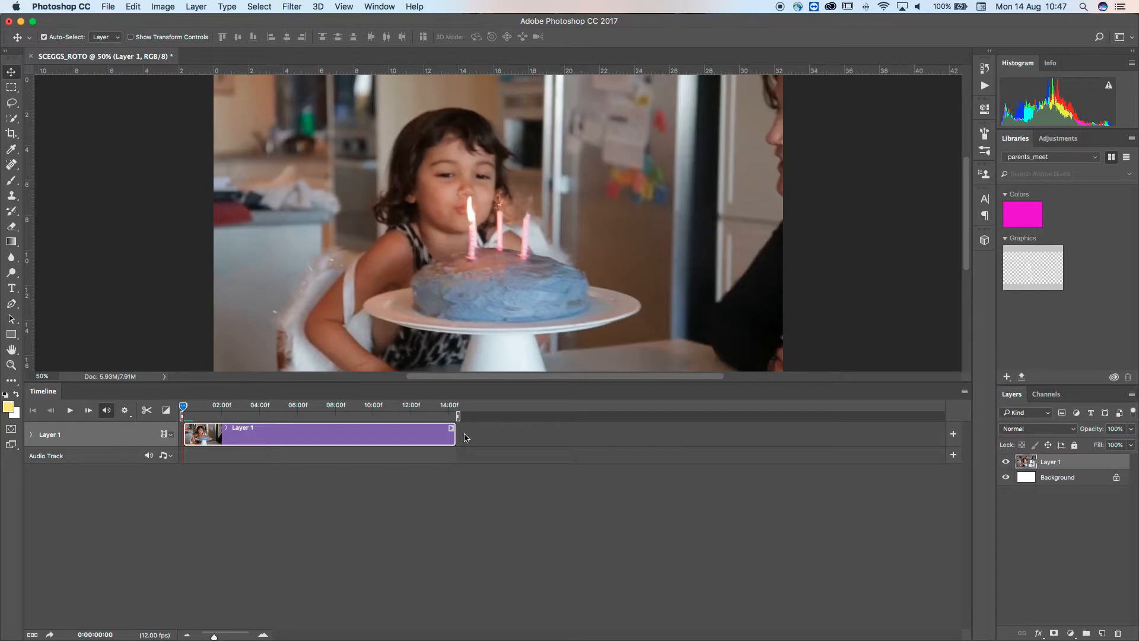
# Add a new blank video layer above the clip
pyautogui.click(196, 6)
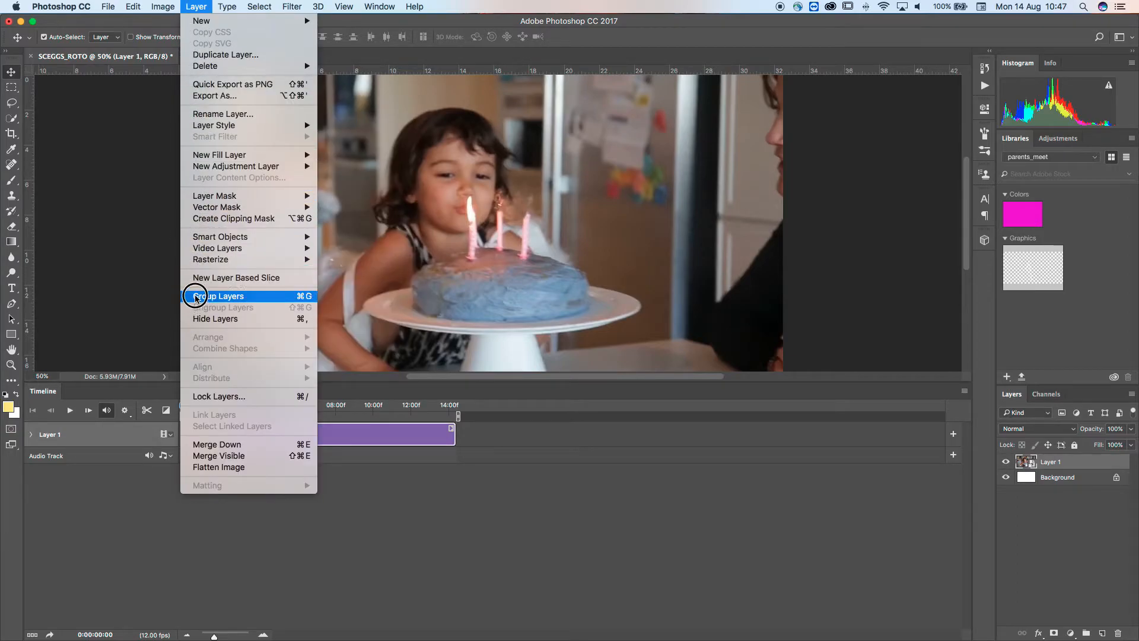
pyautogui.moveTo(201, 251)
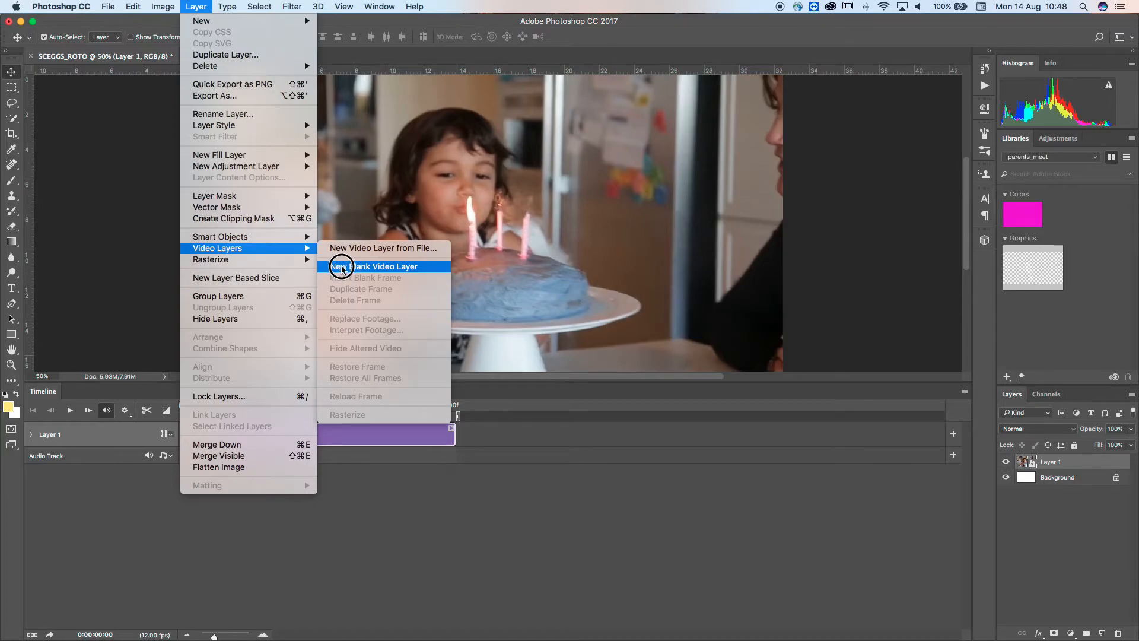
pyautogui.click(340, 267)
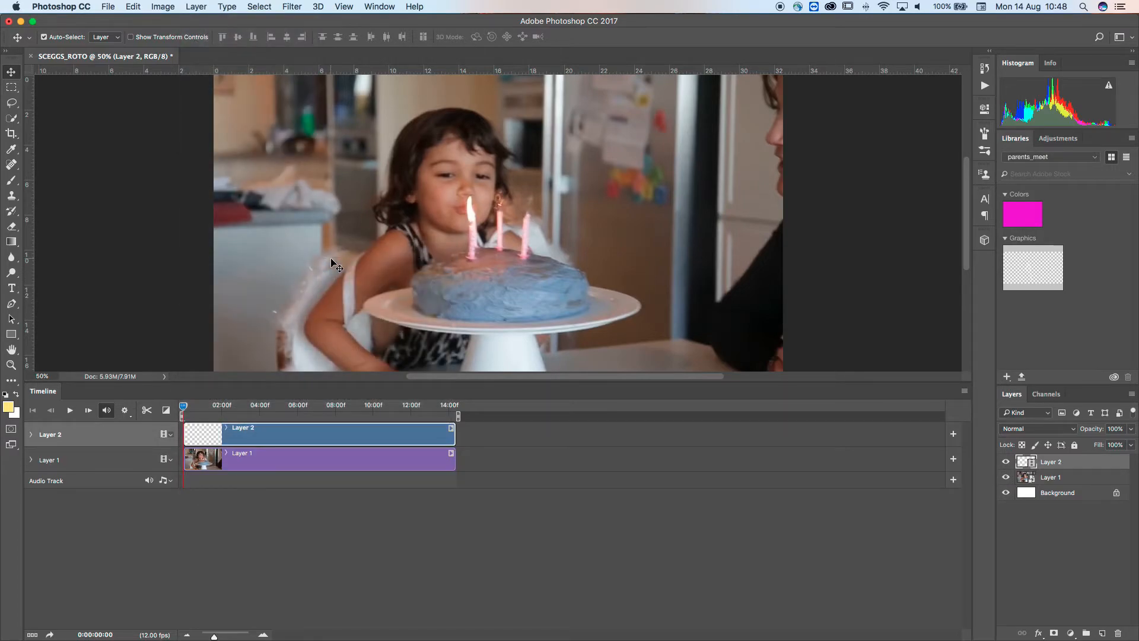
# Rename the blank video layer to roto and the clip layer to video
pyautogui.doubleClick(1054, 462)
pyautogui.write('roto')
pyautogui.doubleClick(1051, 478)
pyautogui.write('video')
pyautogui.press('Return')
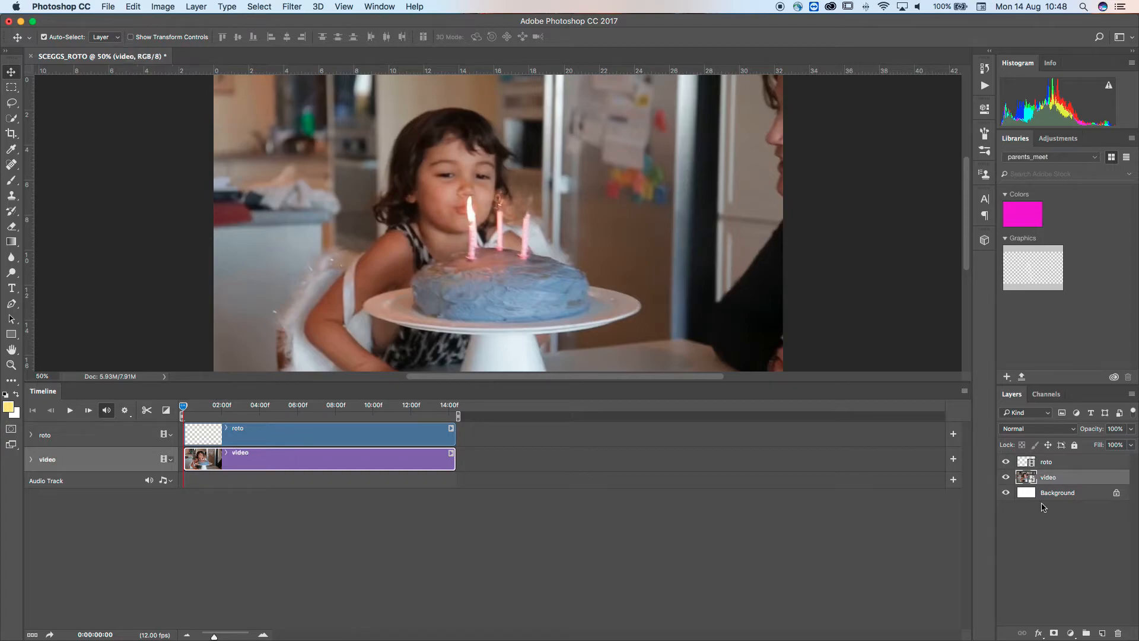
# Lock the video layer and select the roto layer for drawing
pyautogui.click(1075, 446)
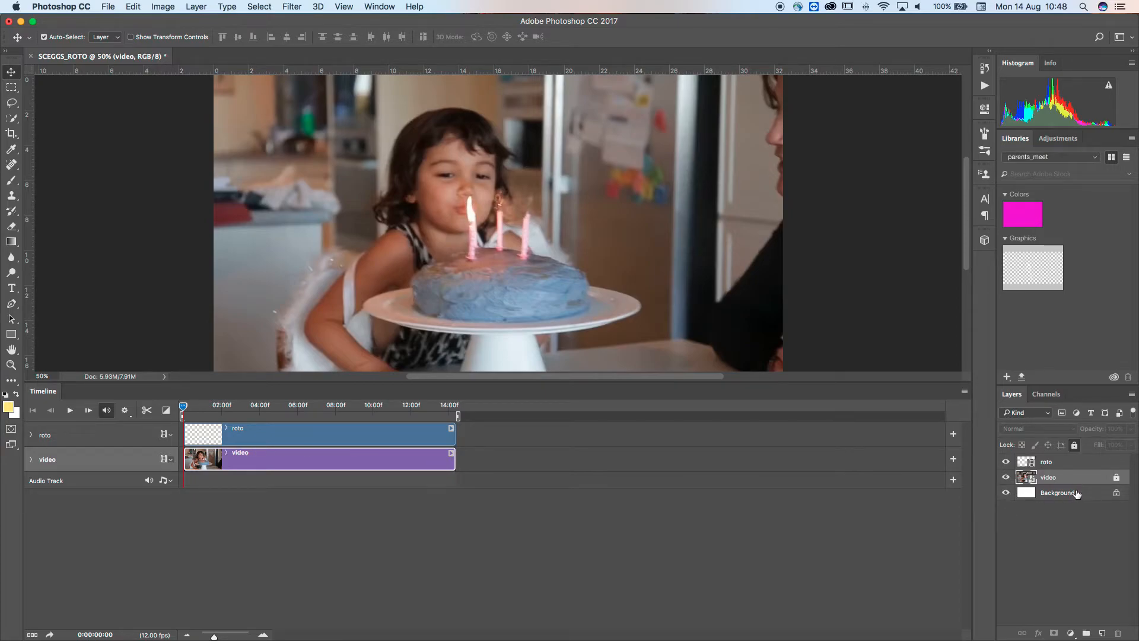
pyautogui.click(1077, 494)
pyautogui.click(1066, 462)
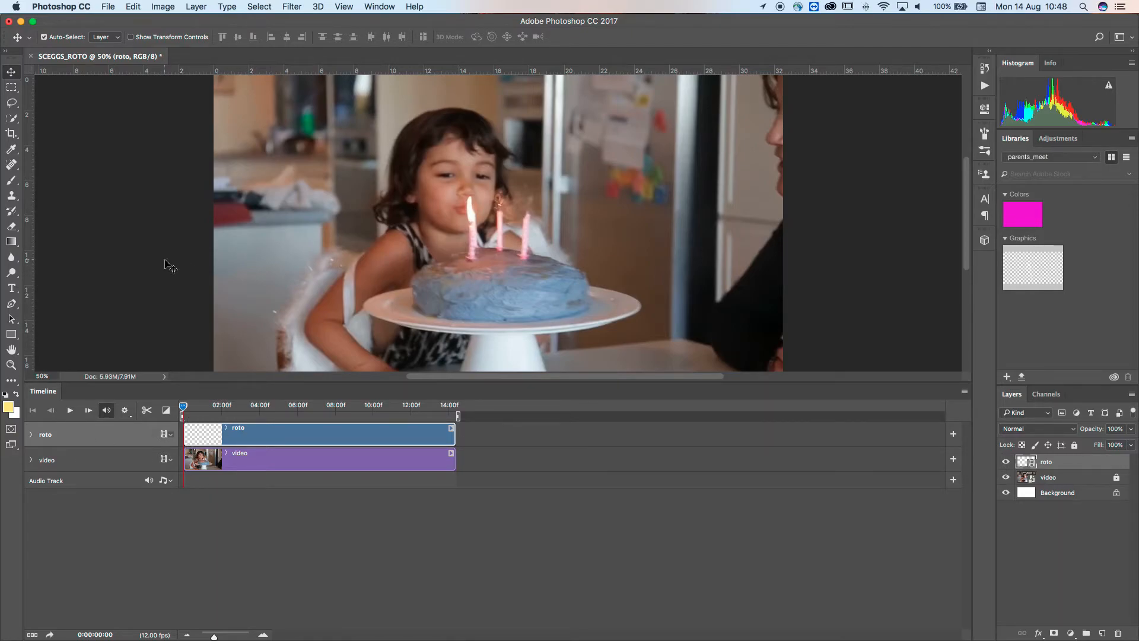
# Switch to the Brush Tool with white as foreground colour and a 10 px brush size
pyautogui.press('b')
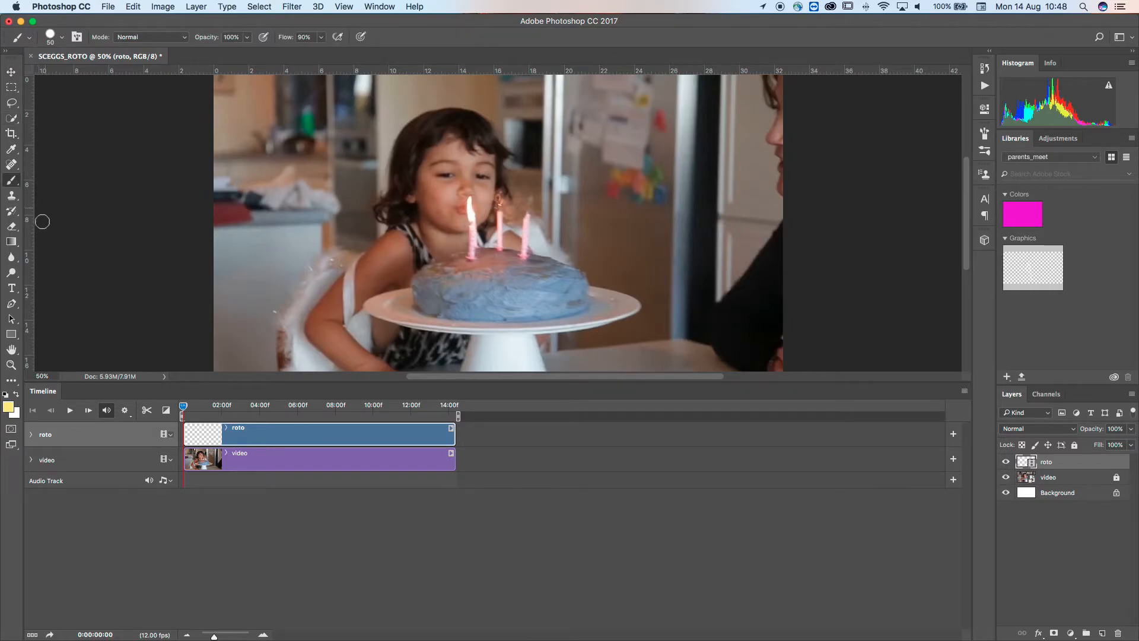
pyautogui.rightClick(20, 185)
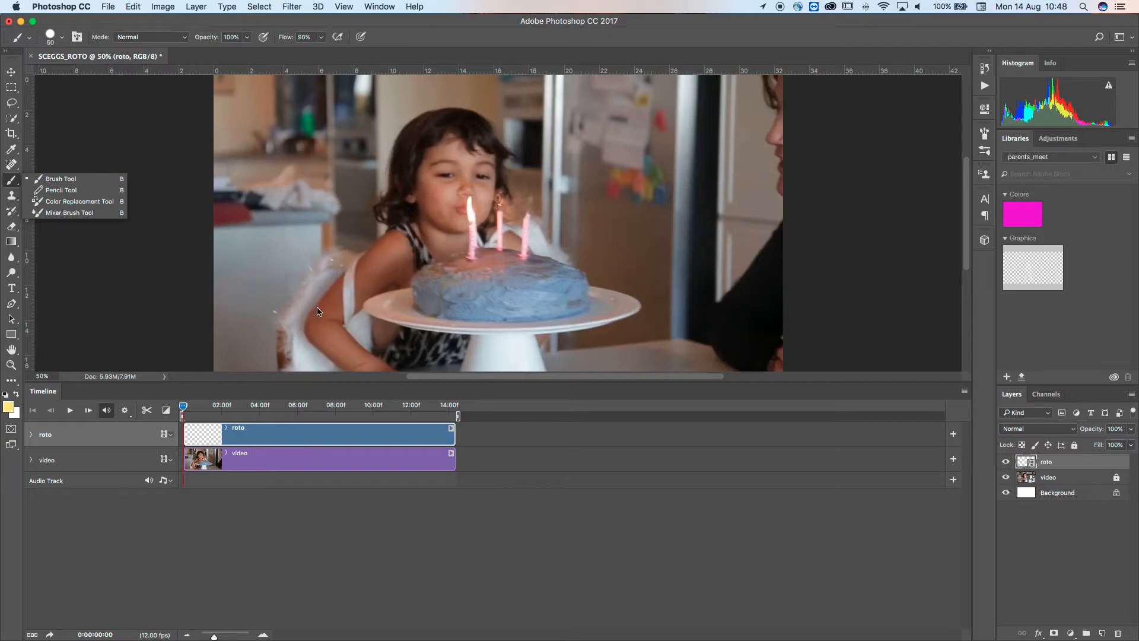
pyautogui.click(59, 179)
pyautogui.press('[')
pyautogui.press('[')
pyautogui.press('[')
pyautogui.press('[')
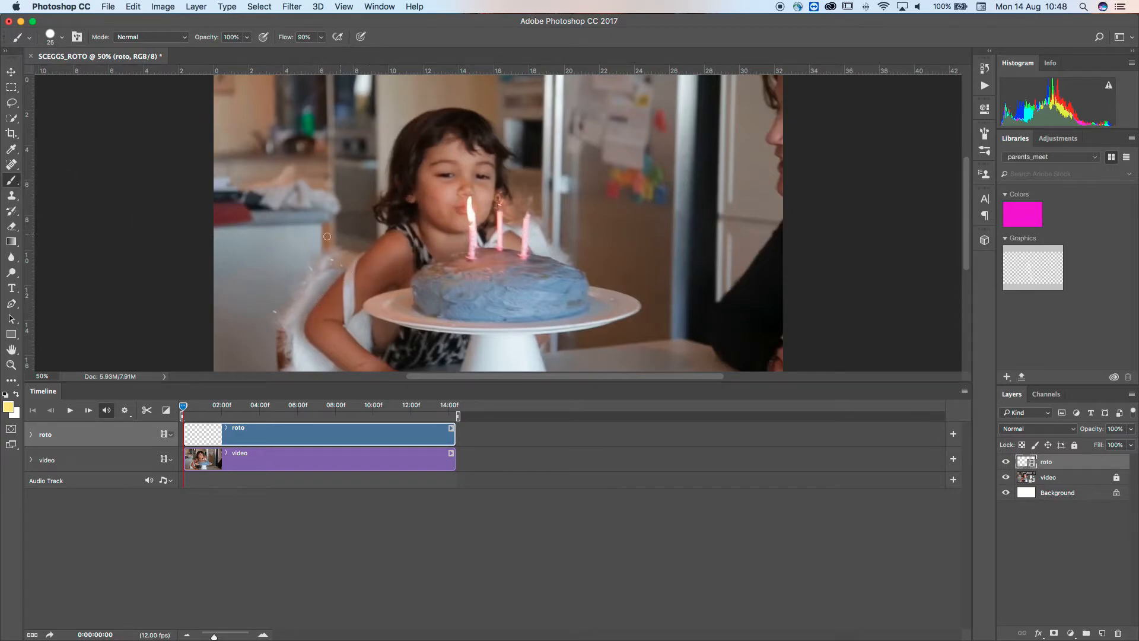
pyautogui.press('[')
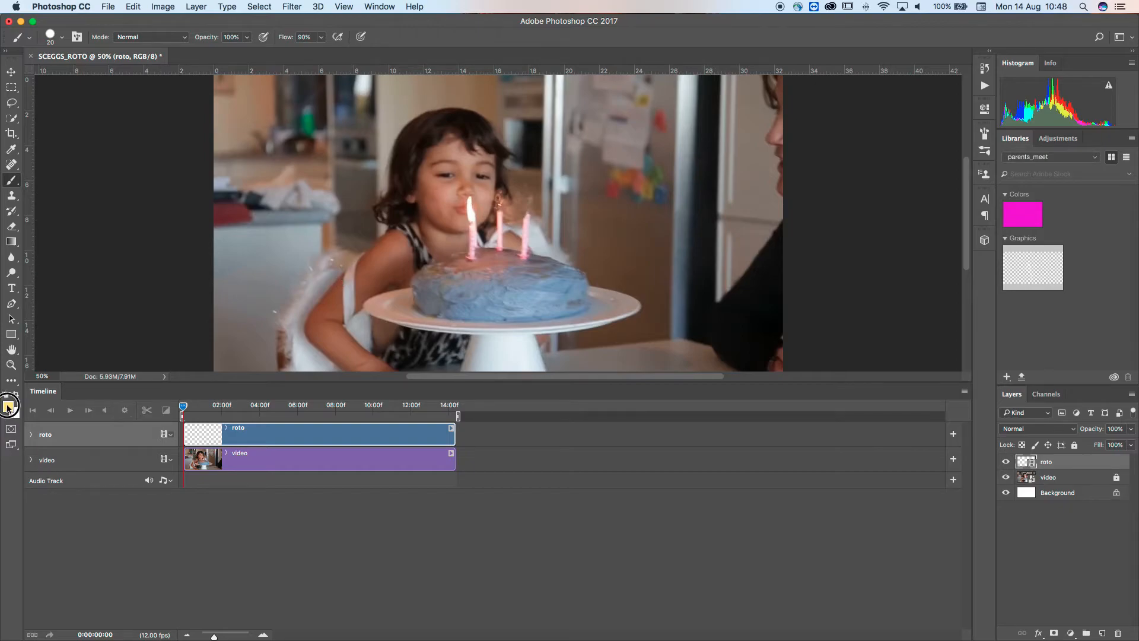
pyautogui.press('i')
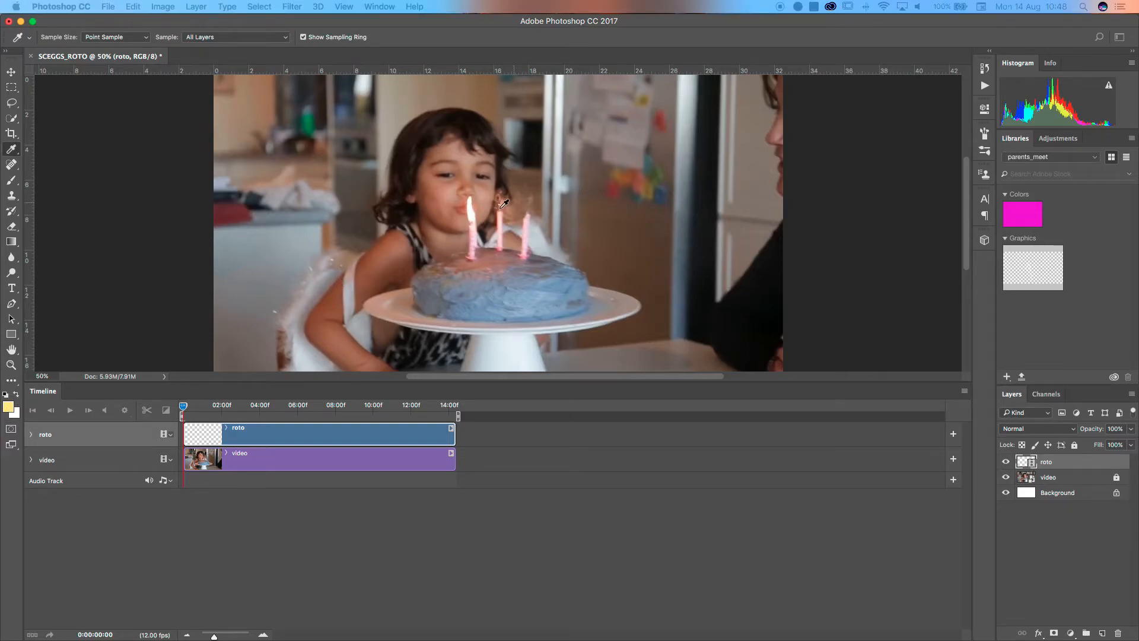
pyautogui.press('b')
pyautogui.press('d')
pyautogui.press('x')
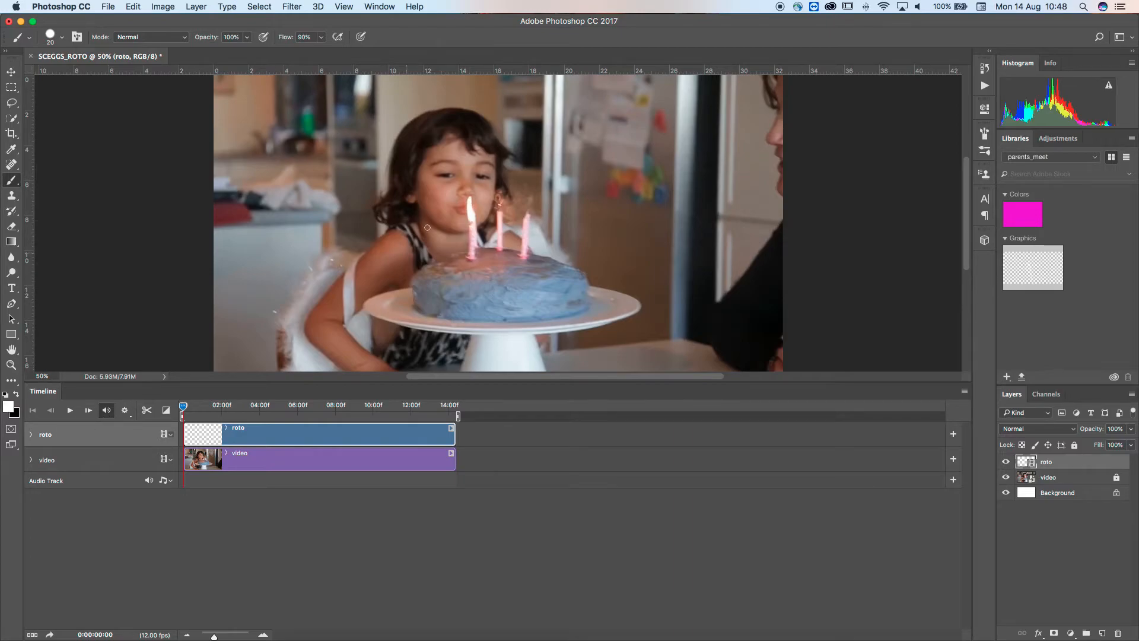
pyautogui.press('[')
# On the first frame, trace white outlines around the girl's hair, face, shoulder, the cake and the plate
pyautogui.moveTo(474, 113)
pyautogui.mouseDown()
pyautogui.moveTo(507, 149)
pyautogui.moveTo(511, 196)
pyautogui.mouseUp()
pyautogui.moveTo(494, 150)
pyautogui.mouseDown()
pyautogui.moveTo(481, 222)
pyautogui.moveTo(452, 233)
pyautogui.moveTo(432, 225)
pyautogui.moveTo(422, 246)
pyautogui.moveTo(410, 243)
pyautogui.moveTo(413, 259)
pyautogui.moveTo(431, 256)
pyautogui.moveTo(417, 312)
pyautogui.mouseUp()
pyautogui.moveTo(538, 257)
pyautogui.mouseDown()
pyautogui.moveTo(575, 276)
pyautogui.moveTo(586, 302)
pyautogui.moveTo(628, 298)
pyautogui.moveTo(477, 323)
pyautogui.moveTo(371, 299)
pyautogui.moveTo(370, 316)
pyautogui.moveTo(493, 331)
pyautogui.moveTo(460, 358)
pyautogui.mouseUp()
pyautogui.moveTo(532, 337); pyautogui.dragTo(546, 365)
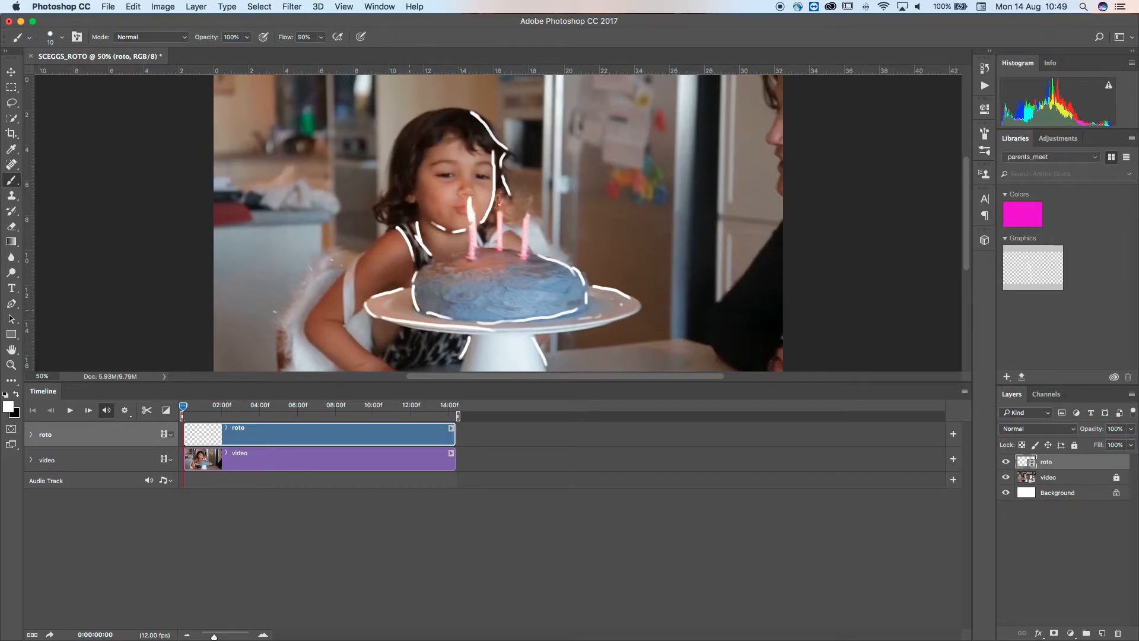
# Trace outlines of the eyes, nose, hair side and the girl's arm and hand on the roto layer
pyautogui.press('super+minus')
pyautogui.press('super+plus')
pyautogui.moveTo(475, 383); pyautogui.dragTo(483, 530)
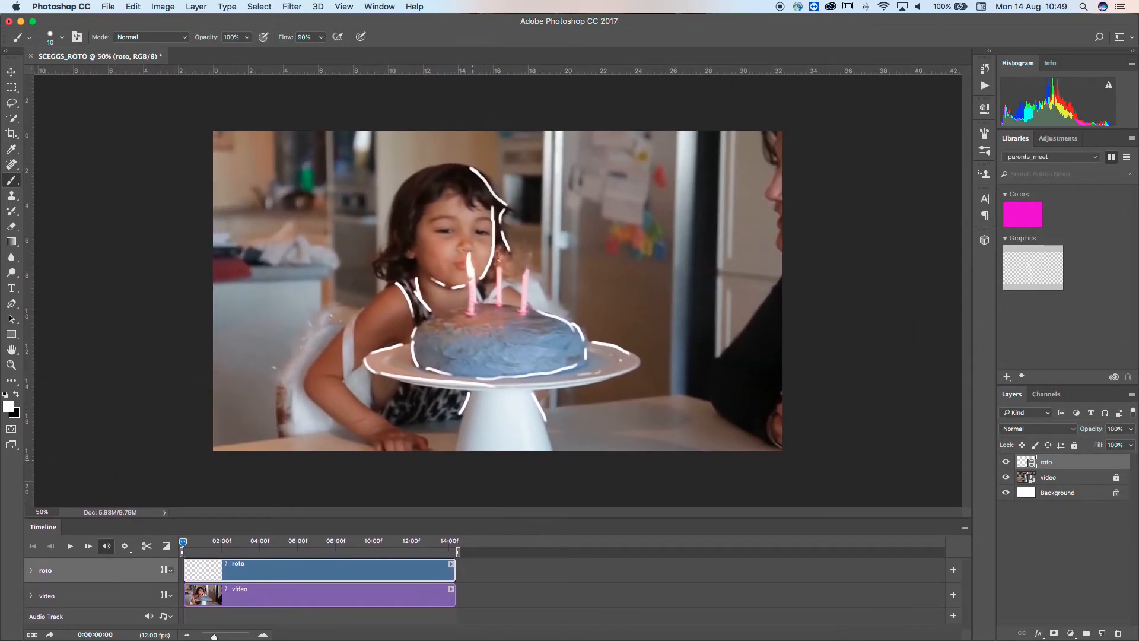
pyautogui.press('super+plus')
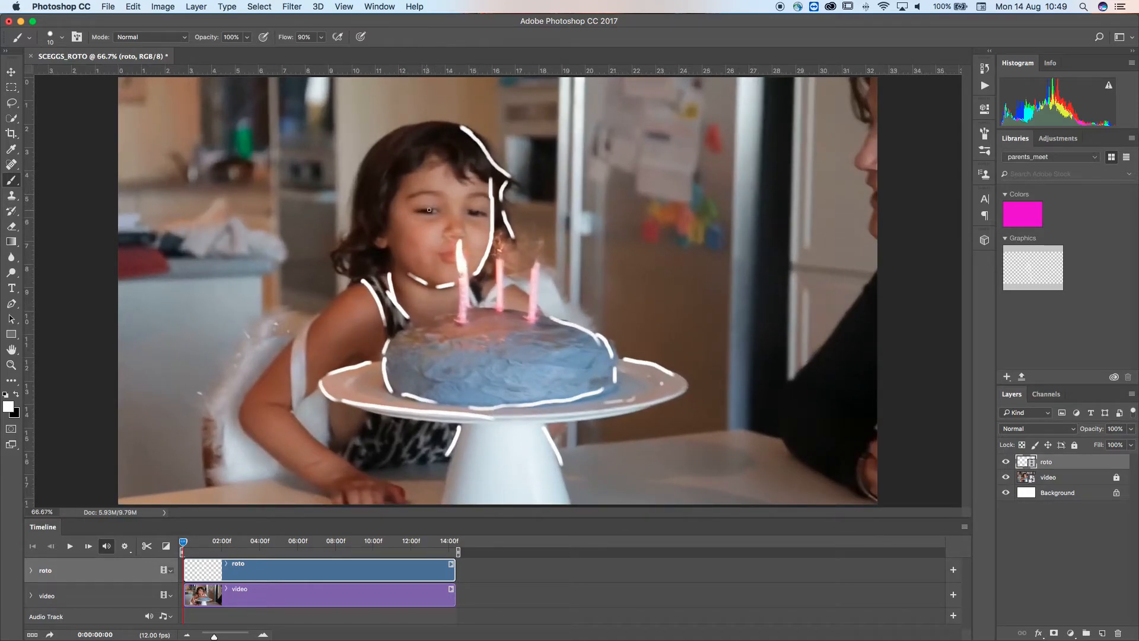
pyautogui.moveTo(439, 209); pyautogui.dragTo(408, 198)
pyautogui.moveTo(490, 198)
pyautogui.mouseDown()
pyautogui.moveTo(471, 195)
pyautogui.moveTo(481, 215)
pyautogui.moveTo(424, 210)
pyautogui.moveTo(463, 209)
pyautogui.mouseUp()
pyautogui.moveTo(445, 158)
pyautogui.mouseDown()
pyautogui.moveTo(487, 177)
pyautogui.moveTo(425, 160)
pyautogui.moveTo(385, 205)
pyautogui.moveTo(366, 250)
pyautogui.moveTo(383, 267)
pyautogui.mouseUp()
pyautogui.moveTo(352, 232)
pyautogui.mouseDown()
pyautogui.moveTo(336, 255)
pyautogui.moveTo(352, 277)
pyautogui.mouseUp()
pyautogui.moveTo(355, 249)
pyautogui.mouseDown()
pyautogui.moveTo(342, 301)
pyautogui.moveTo(354, 285)
pyautogui.moveTo(316, 312)
pyautogui.moveTo(334, 292)
pyautogui.moveTo(259, 381)
pyautogui.moveTo(246, 416)
pyautogui.moveTo(336, 502)
pyautogui.mouseUp()
pyautogui.moveTo(289, 406); pyautogui.dragTo(400, 503)
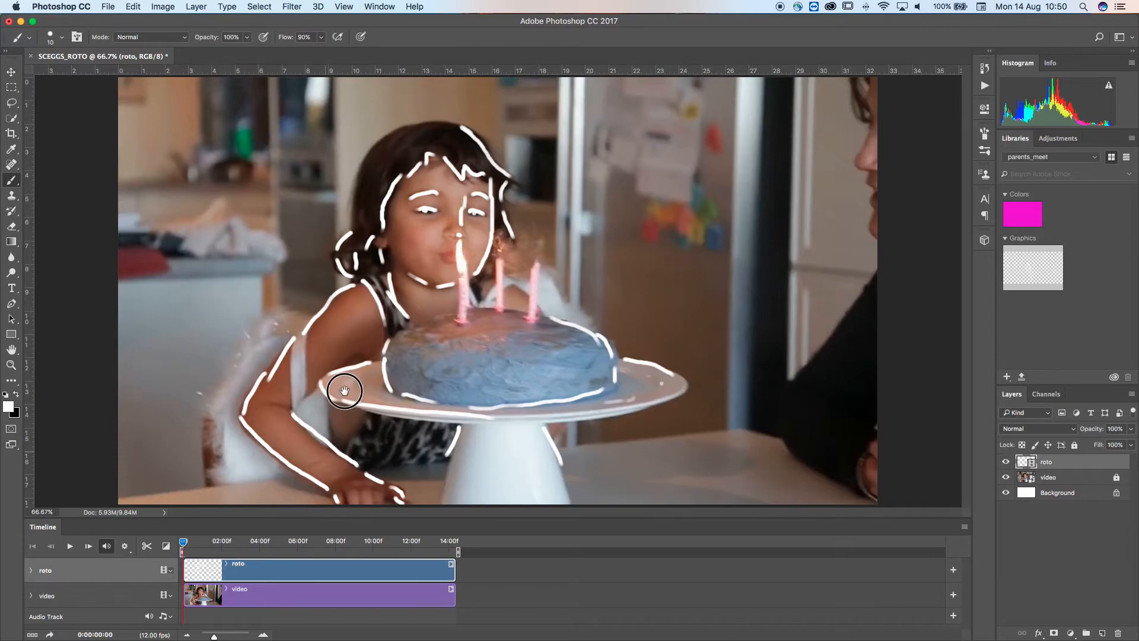
pyautogui.press('super+BackSpace')
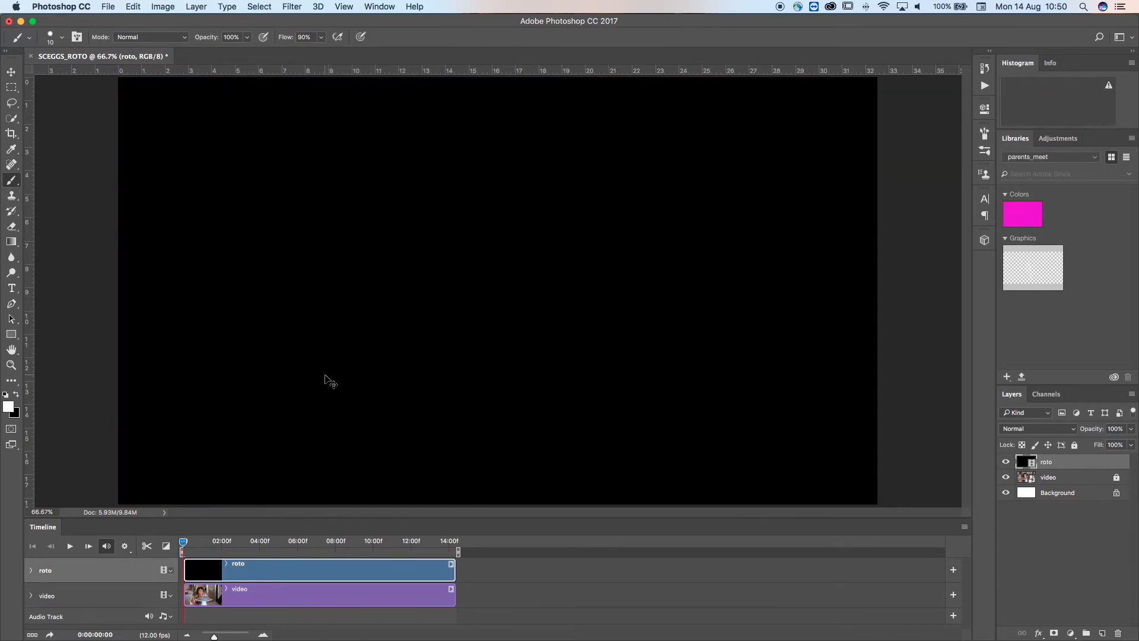
pyautogui.press('super+z')
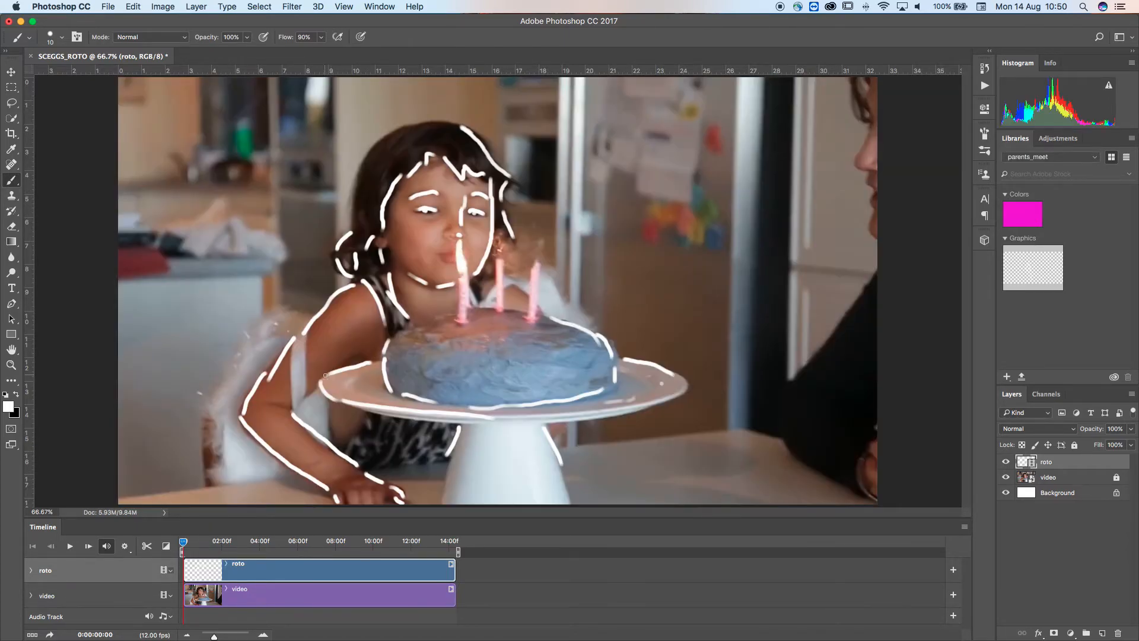
# Trace the forearm and fingers in close-up on the roto layer
pyautogui.press('super+1')
pyautogui.press('super+plus')
pyautogui.moveTo(251, 374); pyautogui.dragTo(415, 229)
pyautogui.moveTo(254, 182)
pyautogui.mouseDown()
pyautogui.moveTo(273, 140)
pyautogui.moveTo(247, 122)
pyautogui.mouseUp()
pyautogui.moveTo(478, 342); pyautogui.dragTo(483, 371)
pyautogui.moveTo(526, 330); pyautogui.dragTo(527, 368)
pyautogui.moveTo(563, 335)
pyautogui.mouseDown()
pyautogui.moveTo(565, 366)
pyautogui.moveTo(593, 364)
pyautogui.mouseUp()
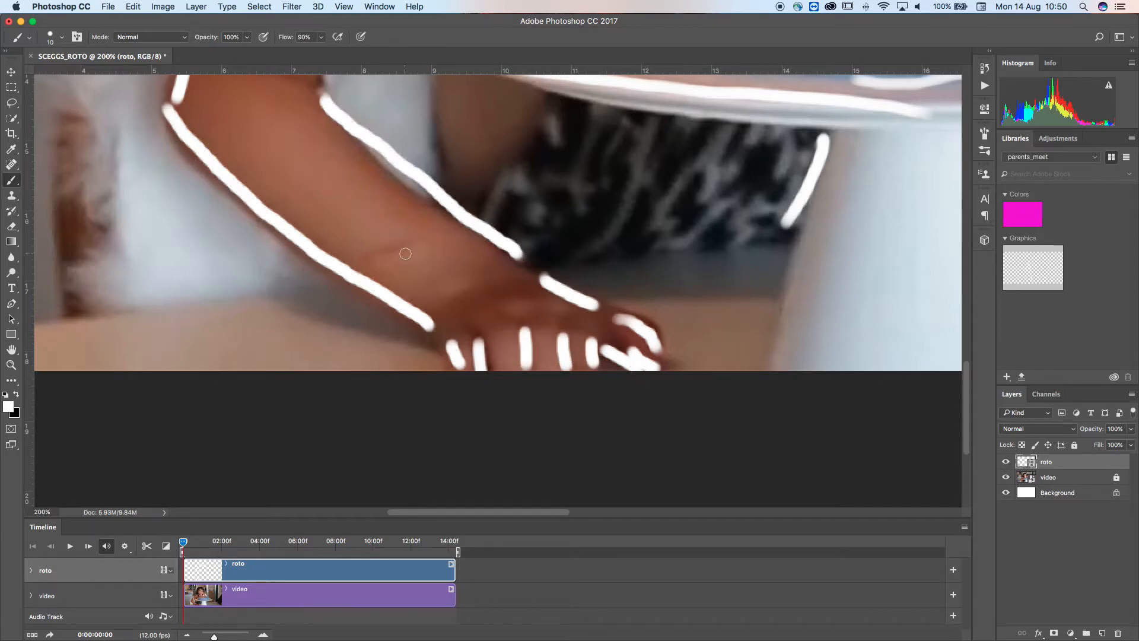
pyautogui.press('super+minus')
pyautogui.press('super+minus')
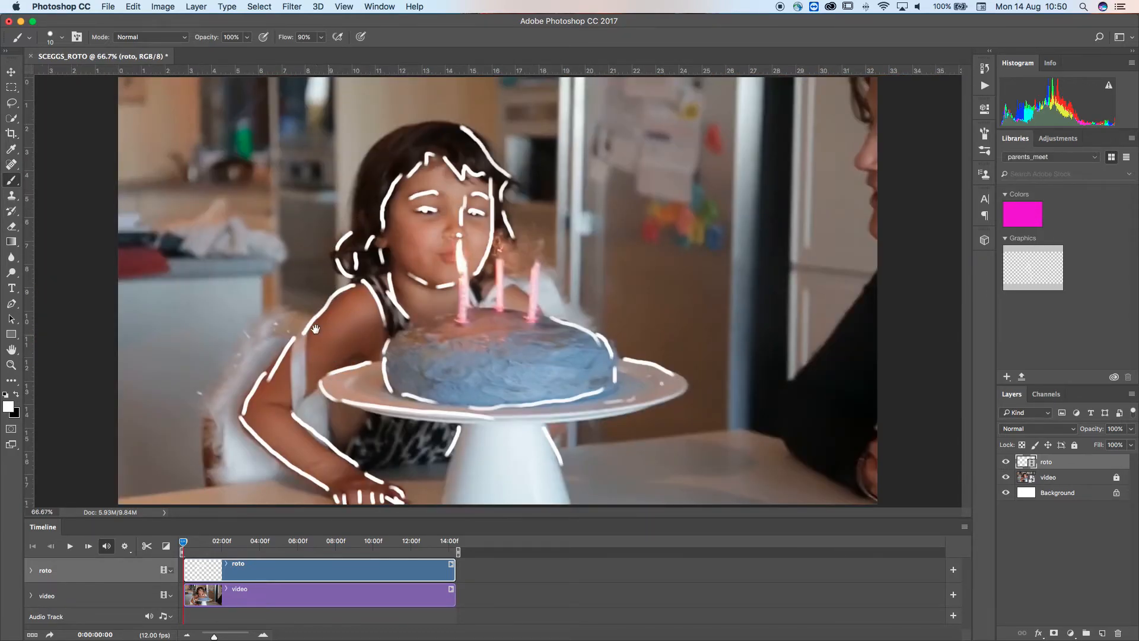
# Trace the cake stand's base, the table edge and the chair outline
pyautogui.moveTo(458, 434); pyautogui.dragTo(441, 501)
pyautogui.moveTo(552, 445); pyautogui.dragTo(573, 504)
pyautogui.moveTo(680, 377)
pyautogui.mouseDown()
pyautogui.moveTo(677, 395)
pyautogui.moveTo(558, 421)
pyautogui.moveTo(597, 447)
pyautogui.moveTo(700, 423)
pyautogui.mouseUp()
pyautogui.press('super+z')
pyautogui.moveTo(567, 450)
pyautogui.mouseDown()
pyautogui.moveTo(752, 427)
pyautogui.moveTo(783, 445)
pyautogui.mouseUp()
pyautogui.moveTo(440, 460); pyautogui.dragTo(361, 469)
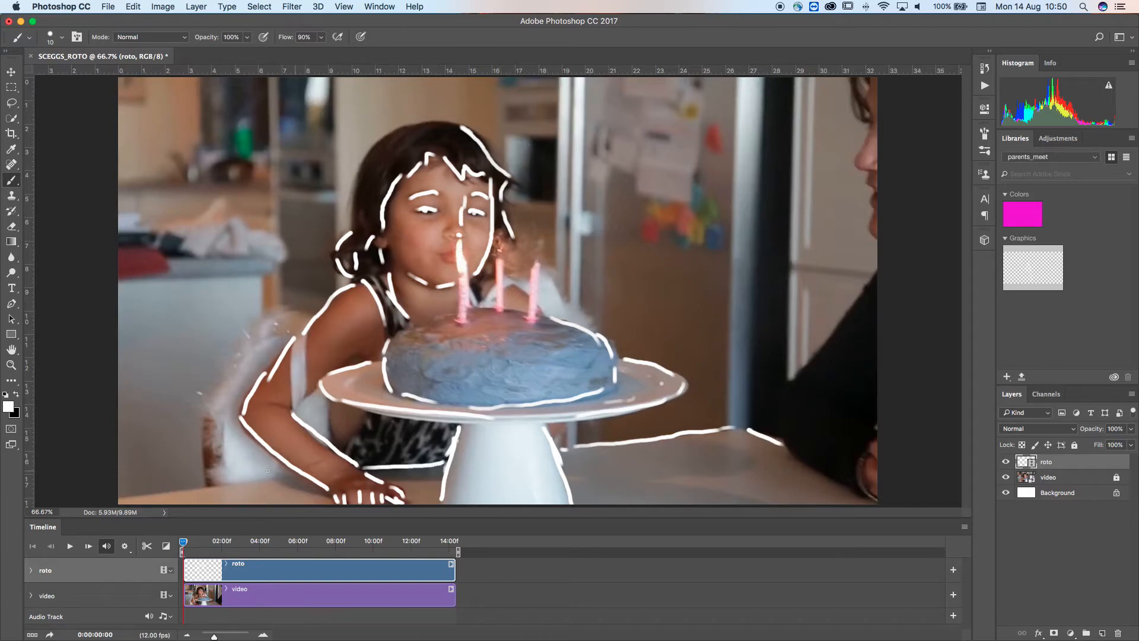
pyautogui.moveTo(287, 475); pyautogui.dragTo(57, 505)
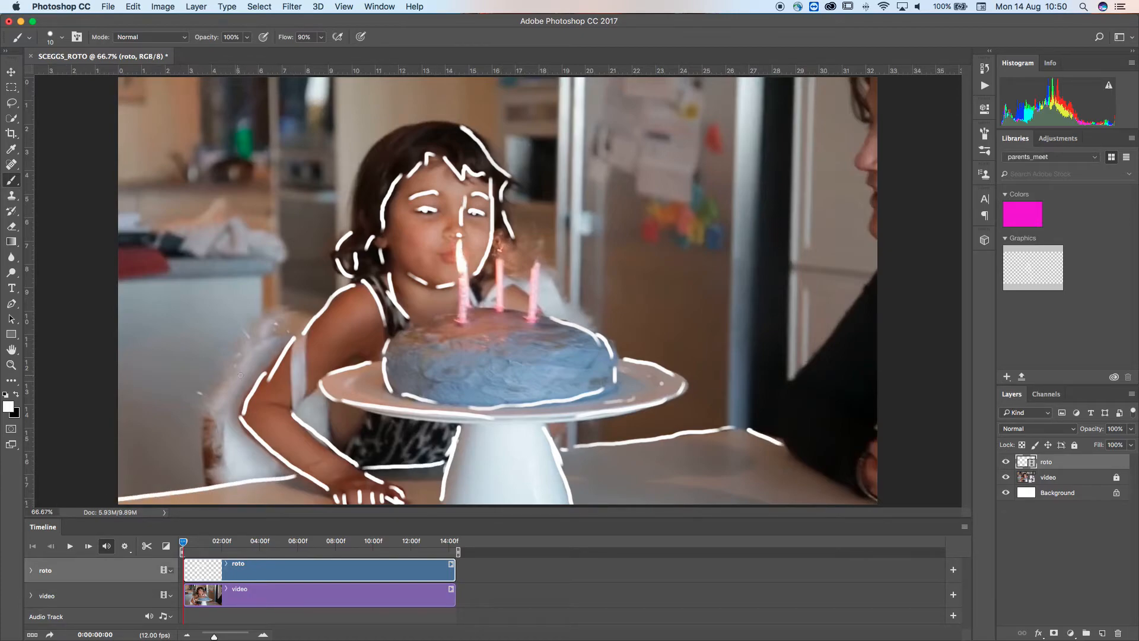
pyautogui.moveTo(272, 340)
pyautogui.mouseDown()
pyautogui.moveTo(226, 389)
pyautogui.moveTo(200, 467)
pyautogui.moveTo(213, 418)
pyautogui.moveTo(215, 486)
pyautogui.mouseUp()
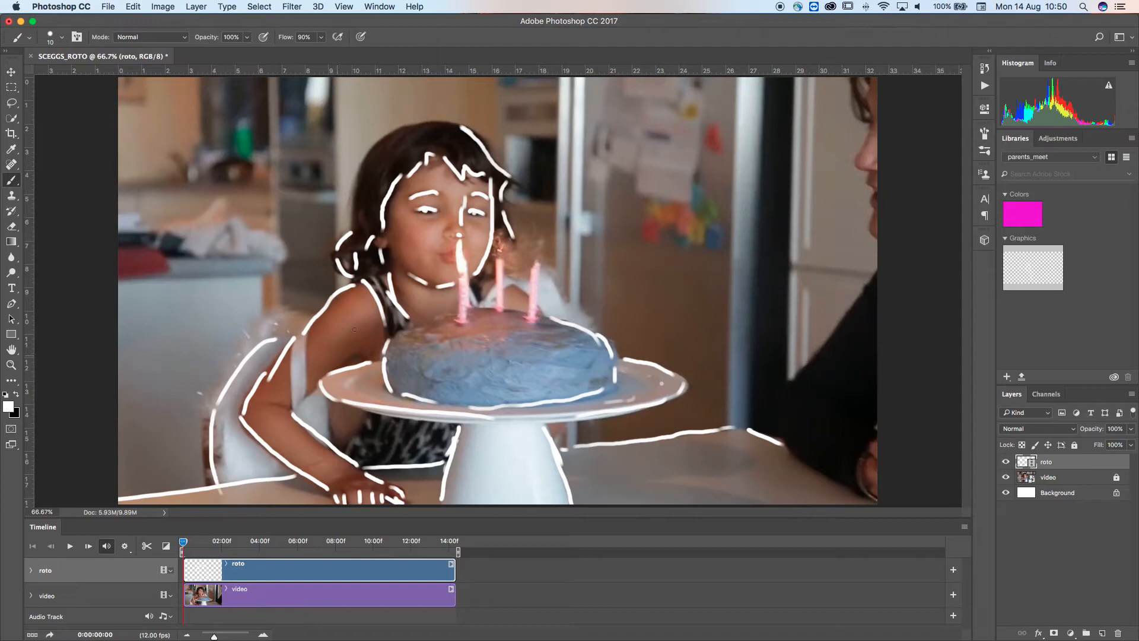
# Extend the outlines along the top of the hair and the table's right edge
pyautogui.moveTo(363, 358); pyautogui.dragTo(348, 360)
pyautogui.moveTo(432, 283)
pyautogui.mouseDown()
pyautogui.moveTo(447, 254)
pyautogui.moveTo(462, 252)
pyautogui.moveTo(421, 182)
pyautogui.moveTo(446, 208)
pyautogui.mouseUp()
pyautogui.moveTo(438, 125)
pyautogui.mouseDown()
pyautogui.moveTo(413, 128)
pyautogui.moveTo(369, 159)
pyautogui.moveTo(349, 223)
pyautogui.mouseUp()
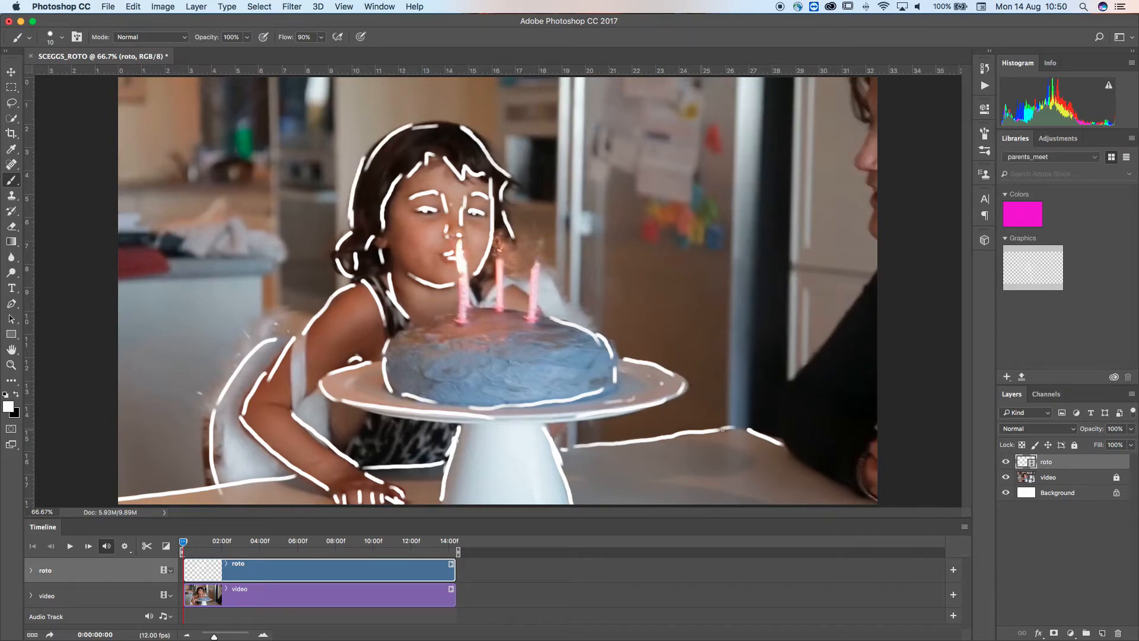
pyautogui.moveTo(776, 440); pyautogui.dragTo(991, 575)
# Outline the three candles and their bases on the cake
pyautogui.moveTo(419, 327); pyautogui.dragTo(472, 311)
pyautogui.press('super+z')
pyautogui.moveTo(452, 314); pyautogui.dragTo(407, 341)
pyautogui.press('super+z')
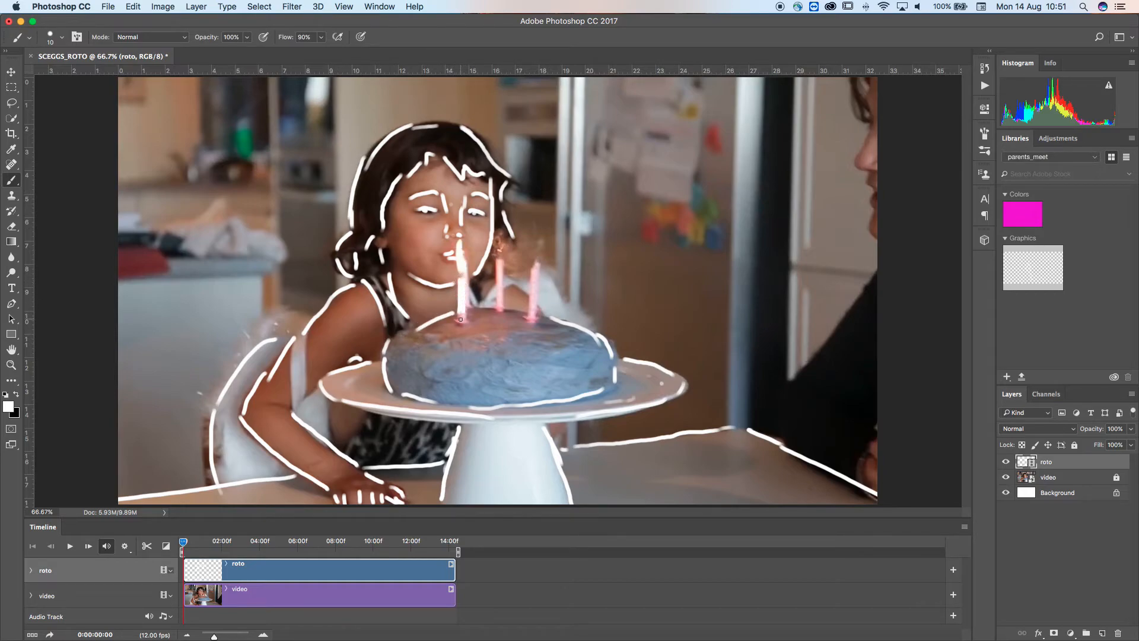
pyautogui.moveTo(468, 308); pyautogui.dragTo(492, 310)
pyautogui.moveTo(497, 265)
pyautogui.mouseDown()
pyautogui.moveTo(523, 313)
pyautogui.moveTo(561, 323)
pyautogui.mouseUp()
pyautogui.moveTo(530, 271); pyautogui.dragTo(532, 309)
pyautogui.moveTo(497, 257); pyautogui.dragTo(497, 247)
pyautogui.moveTo(540, 318); pyautogui.dragTo(492, 309)
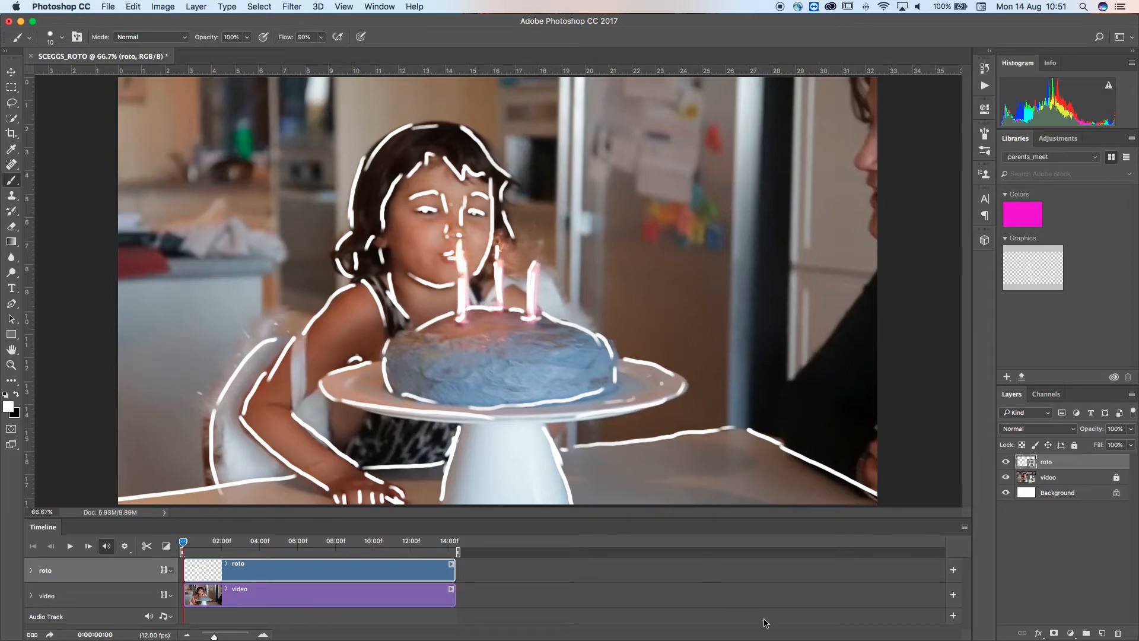
# Hide the video layer, select the Background layer and invert it to black
pyautogui.click(1006, 477)
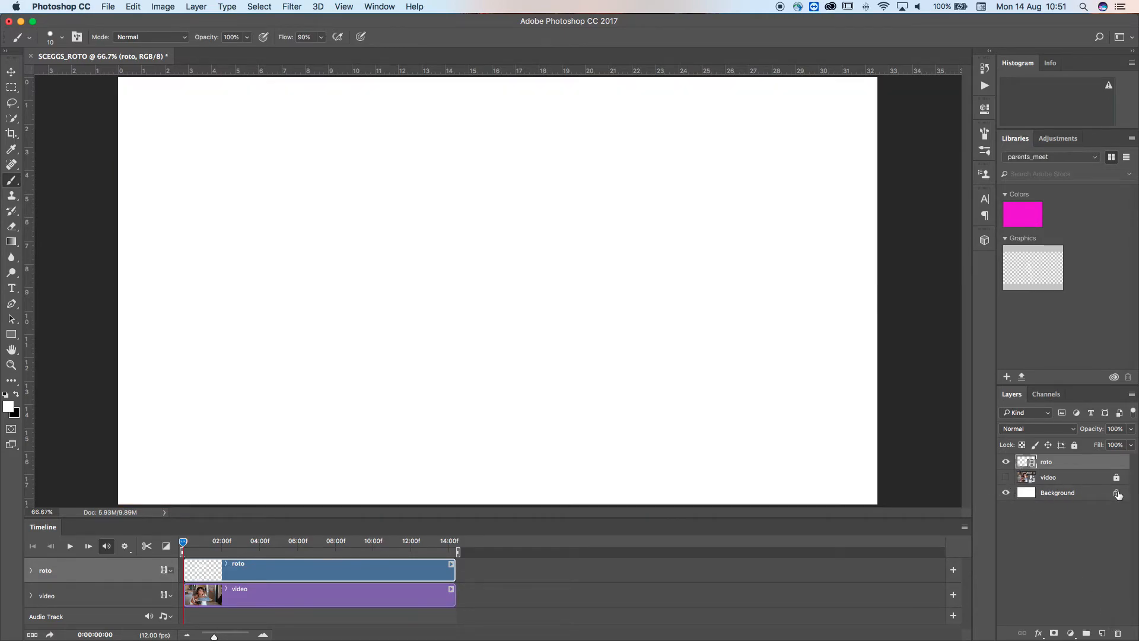
pyautogui.click(1027, 492)
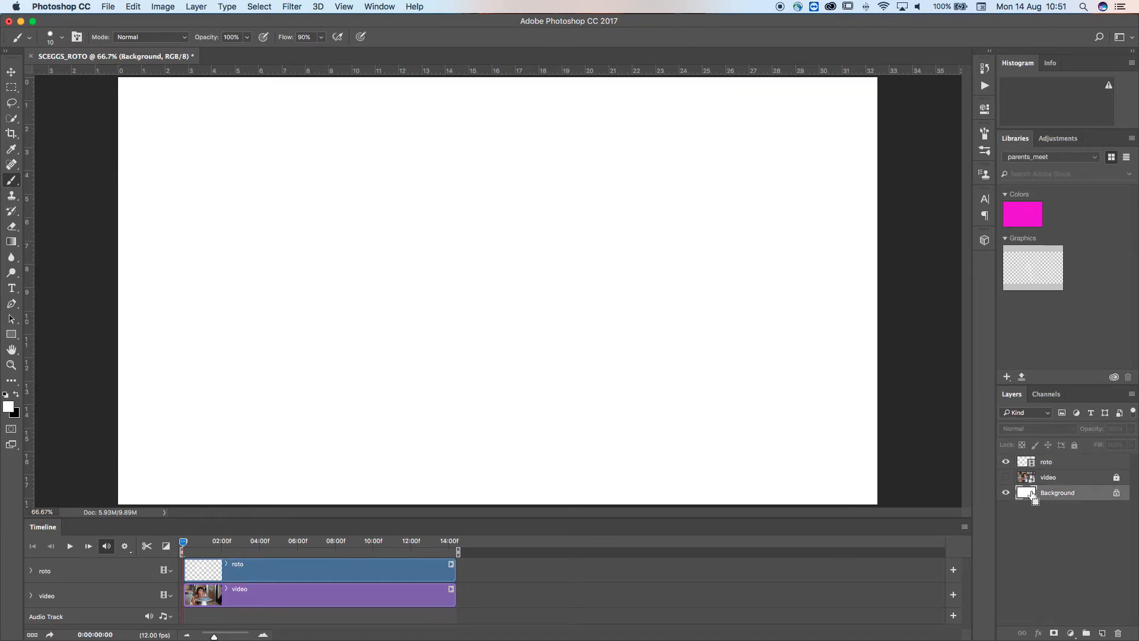
pyautogui.press('super+i')
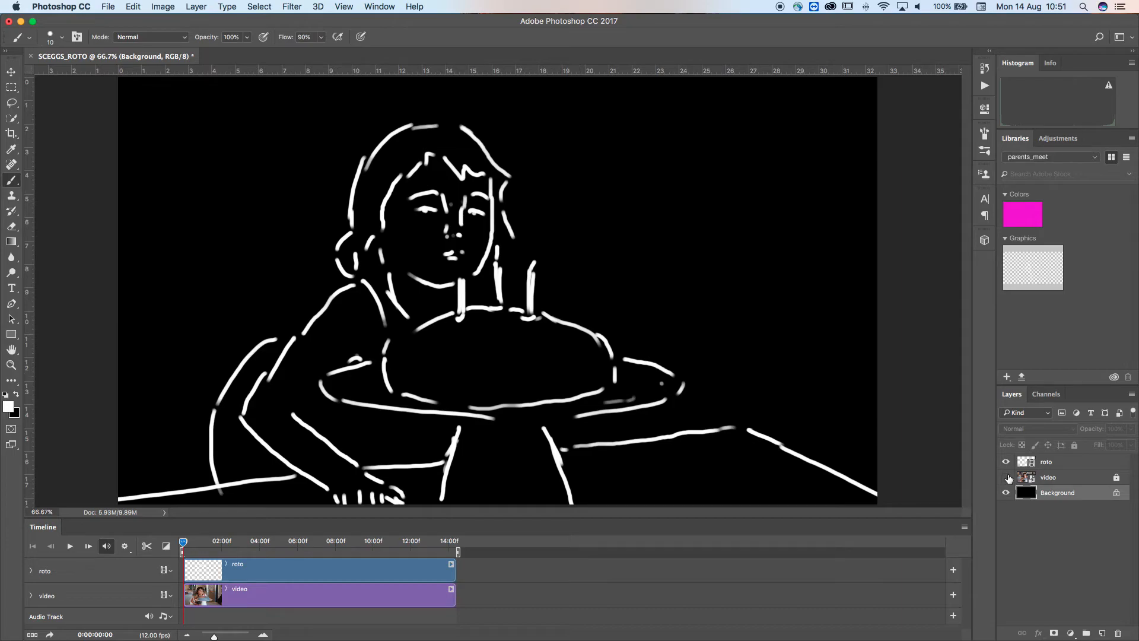
# Toggle the video layer's visibility to compare, leaving it shown, and reselect the roto layer
pyautogui.click(1006, 477)
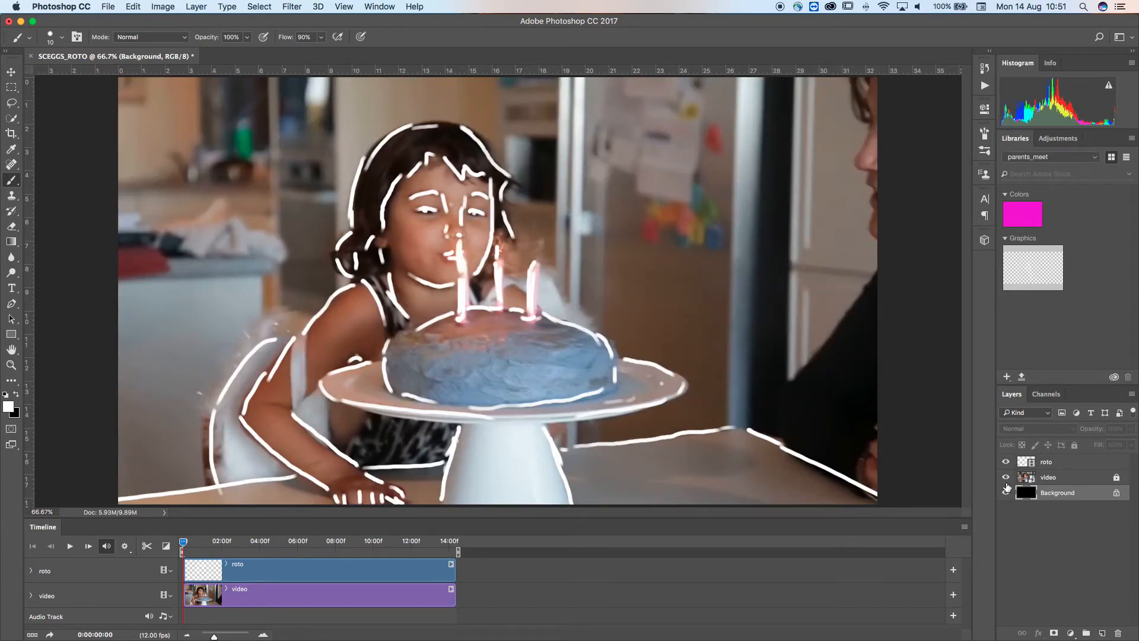
pyautogui.click(1006, 477)
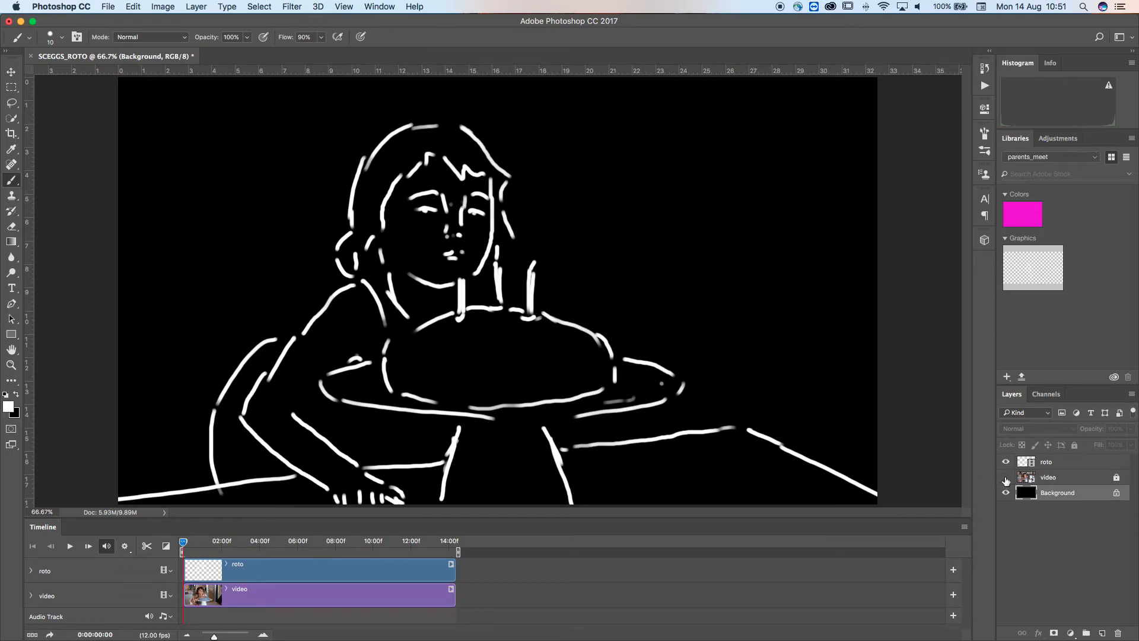
pyautogui.click(1007, 477)
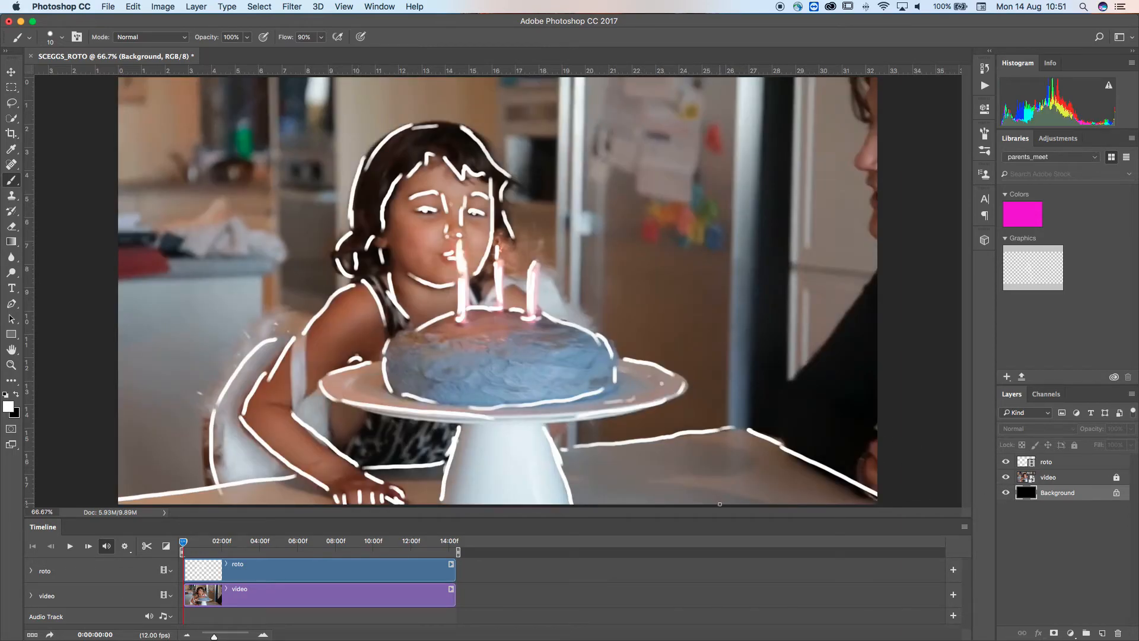
pyautogui.click(1049, 460)
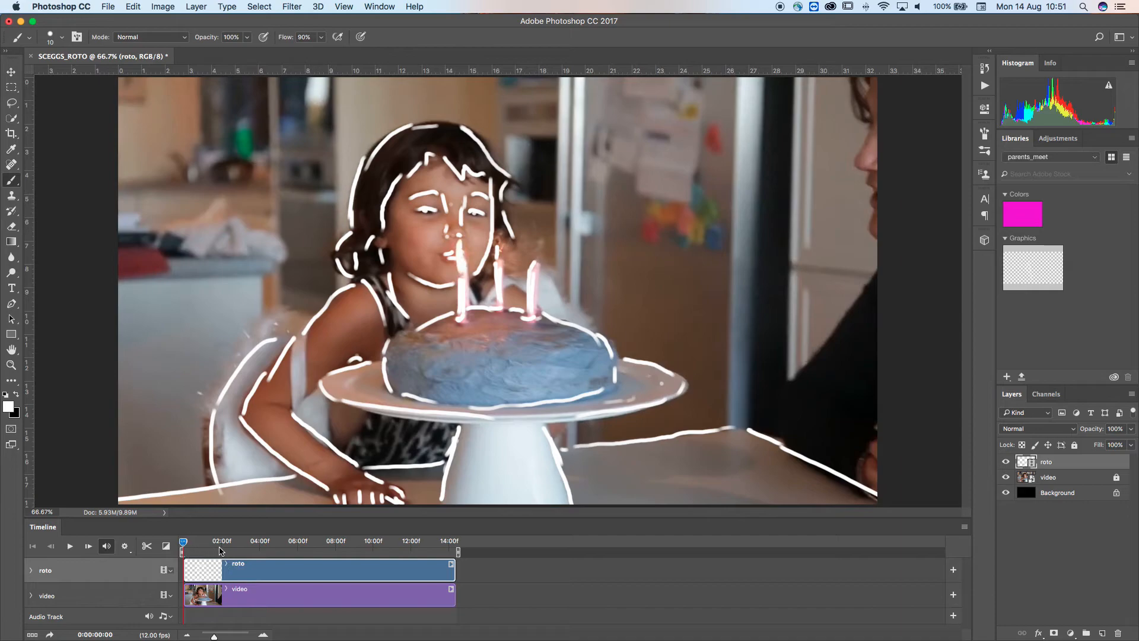
# Advance one frame and set the onion skin options to 0 frames after
pyautogui.press('Right')
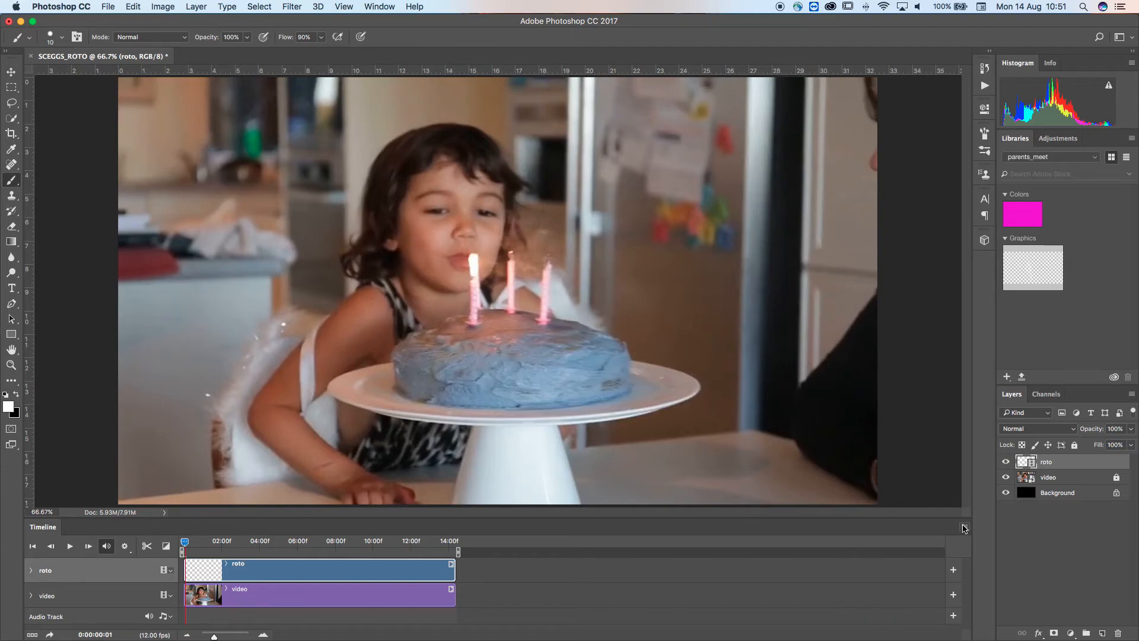
pyautogui.click(963, 529)
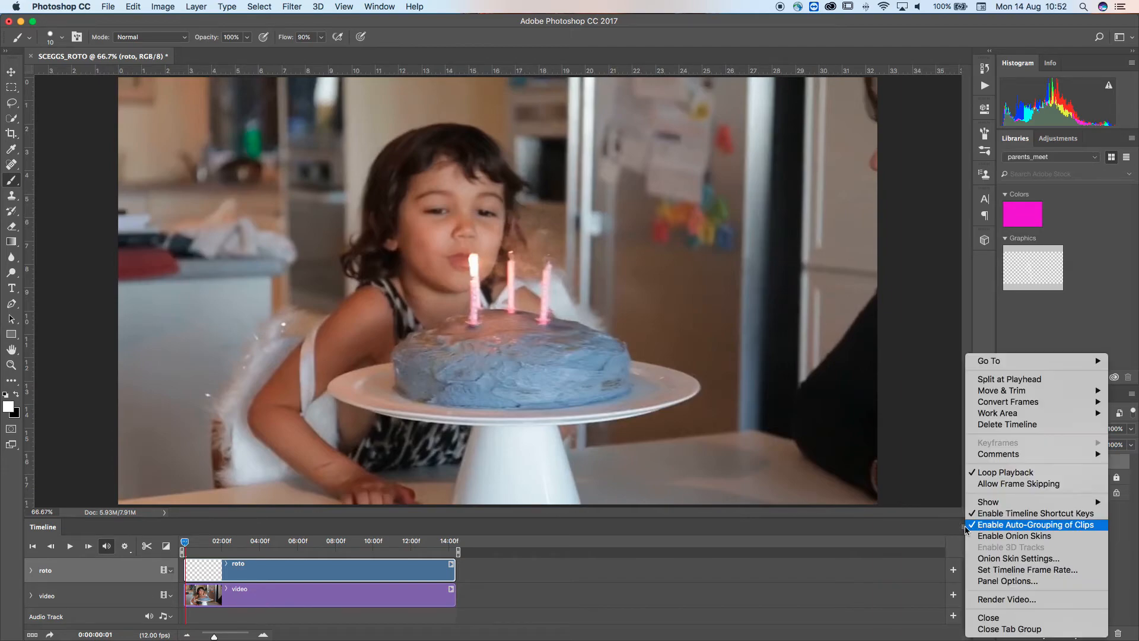
pyautogui.click(980, 557)
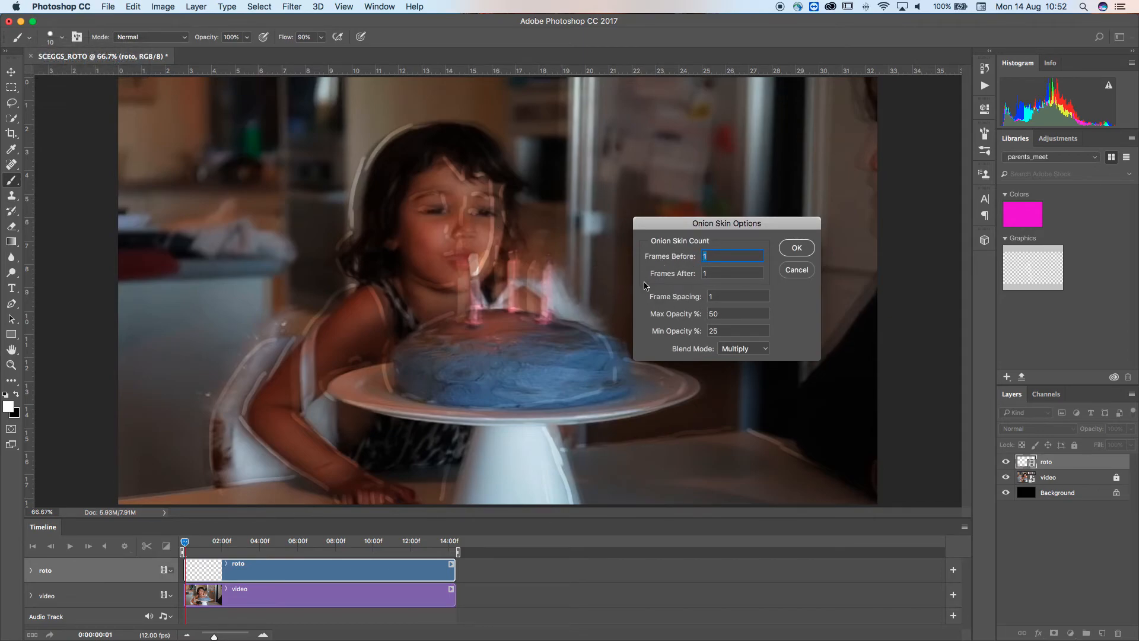
pyautogui.click(713, 273)
pyautogui.write('0')
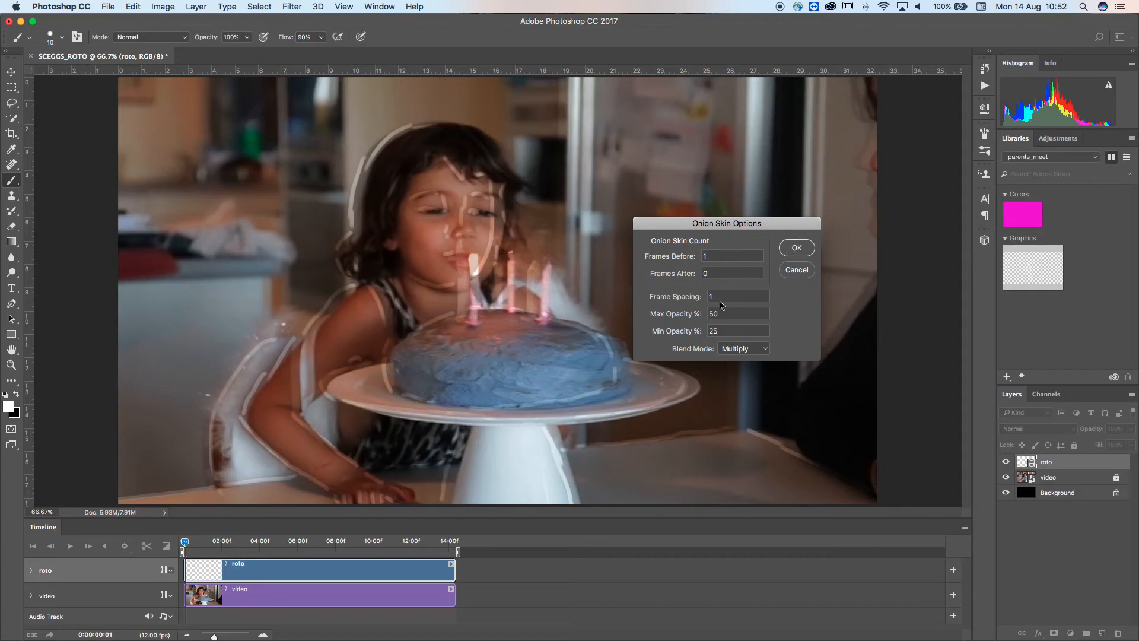
pyautogui.press('Return')
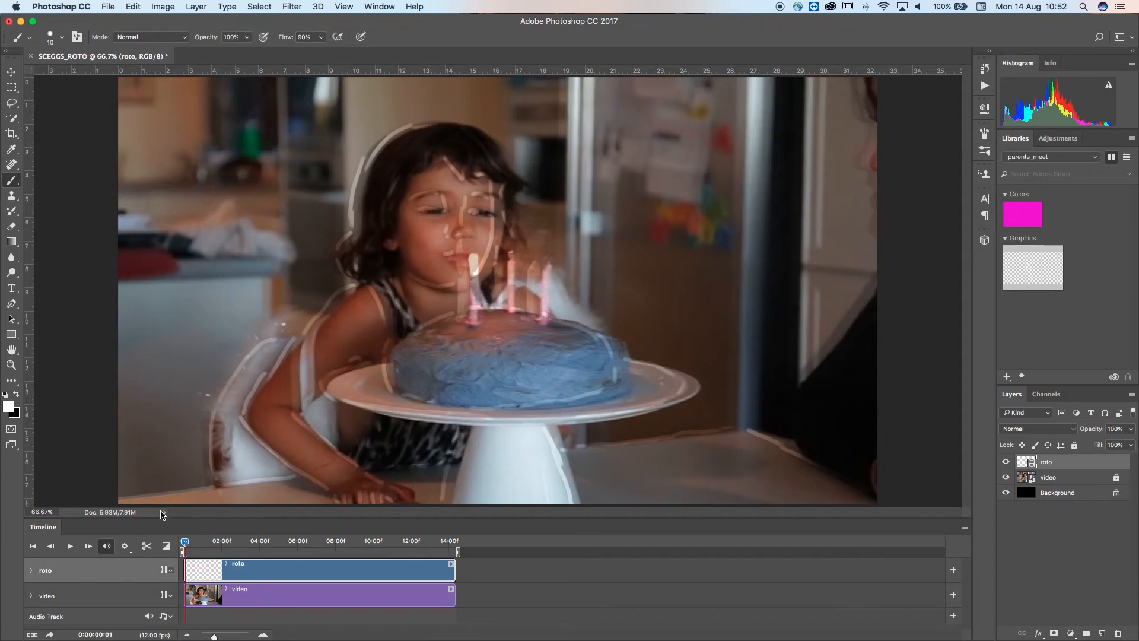
# On the second frame, trace the cake's dome, the candles and the cake stand's plate rim
pyautogui.press('Left')
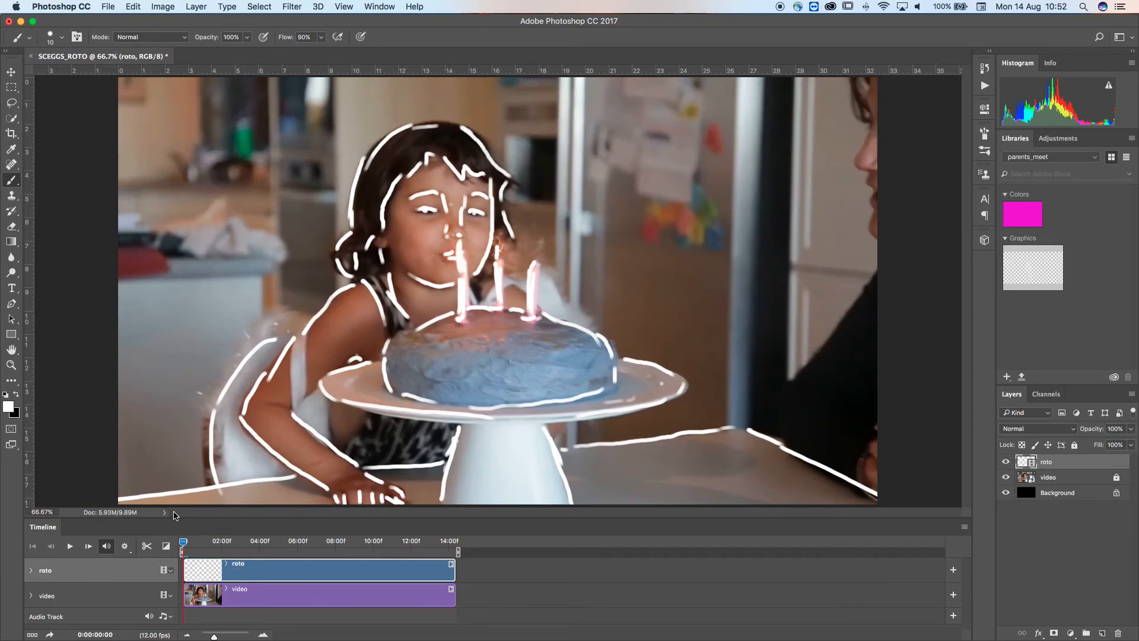
pyautogui.press('Right')
pyautogui.press('Left')
pyautogui.press('Right')
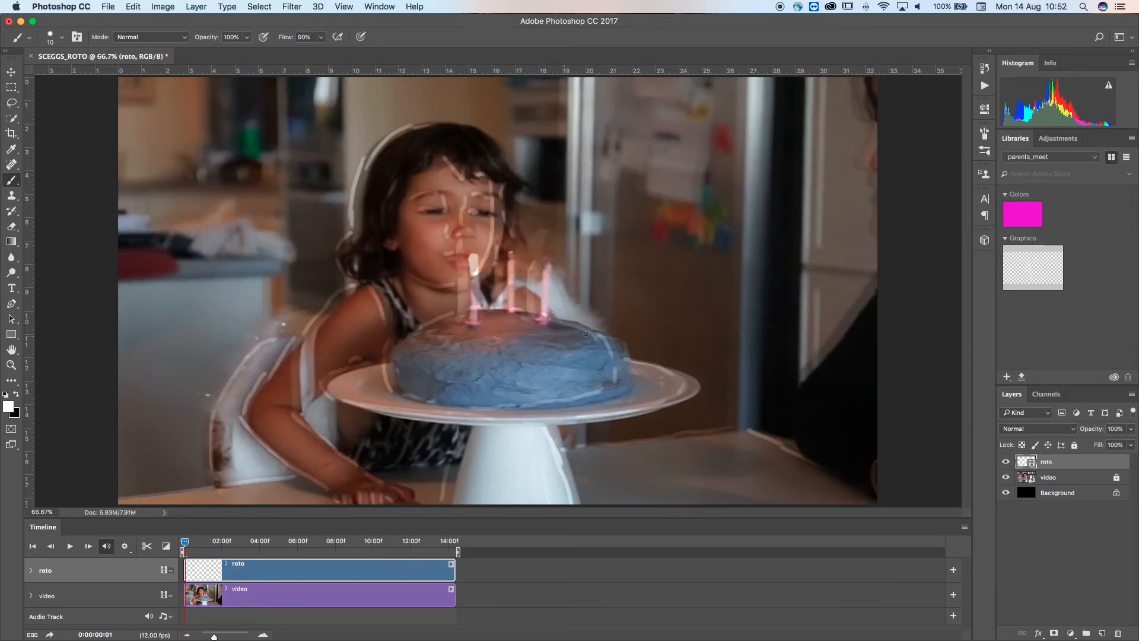
pyautogui.moveTo(564, 320)
pyautogui.mouseDown()
pyautogui.moveTo(619, 349)
pyautogui.moveTo(627, 385)
pyautogui.moveTo(511, 408)
pyautogui.moveTo(404, 395)
pyautogui.moveTo(390, 364)
pyautogui.moveTo(392, 392)
pyautogui.mouseUp()
pyautogui.moveTo(398, 349); pyautogui.dragTo(430, 325)
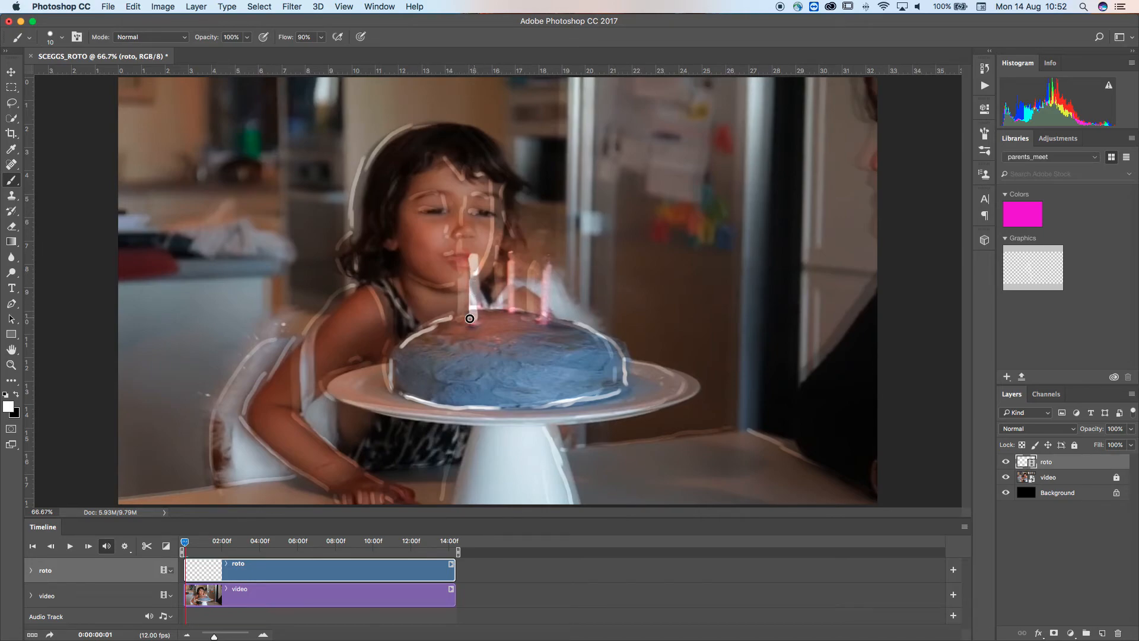
pyautogui.moveTo(507, 264)
pyautogui.mouseDown()
pyautogui.moveTo(508, 295)
pyautogui.moveTo(544, 270)
pyautogui.moveTo(543, 301)
pyautogui.moveTo(545, 267)
pyautogui.mouseUp()
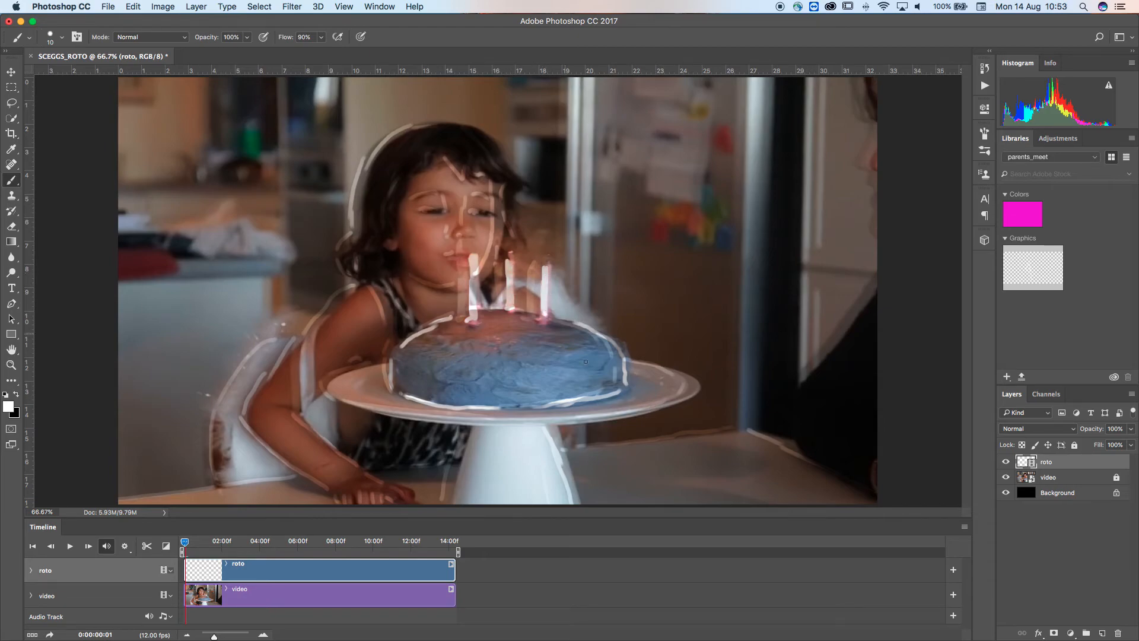
pyautogui.moveTo(638, 362)
pyautogui.mouseDown()
pyautogui.moveTo(687, 378)
pyautogui.moveTo(691, 396)
pyautogui.moveTo(468, 420)
pyautogui.moveTo(339, 396)
pyautogui.moveTo(333, 379)
pyautogui.moveTo(391, 364)
pyautogui.mouseUp()
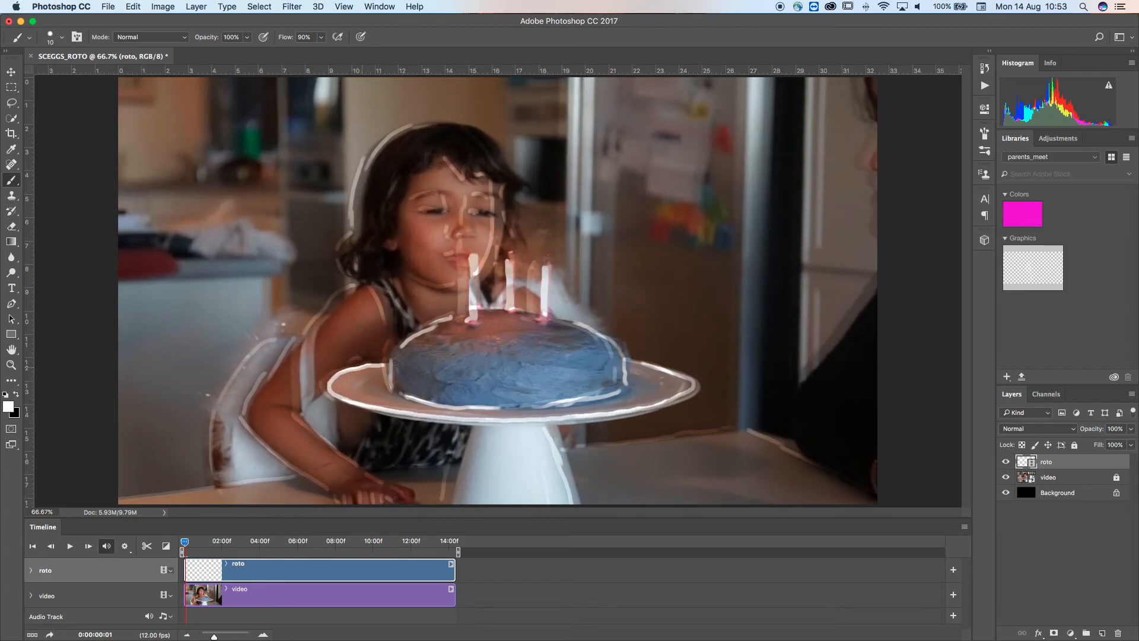
# Trace the stand's pedestal sides and the girl's arm and shoulder on the second frame
pyautogui.moveTo(552, 436); pyautogui.dragTo(573, 495)
pyautogui.moveTo(472, 433); pyautogui.dragTo(451, 500)
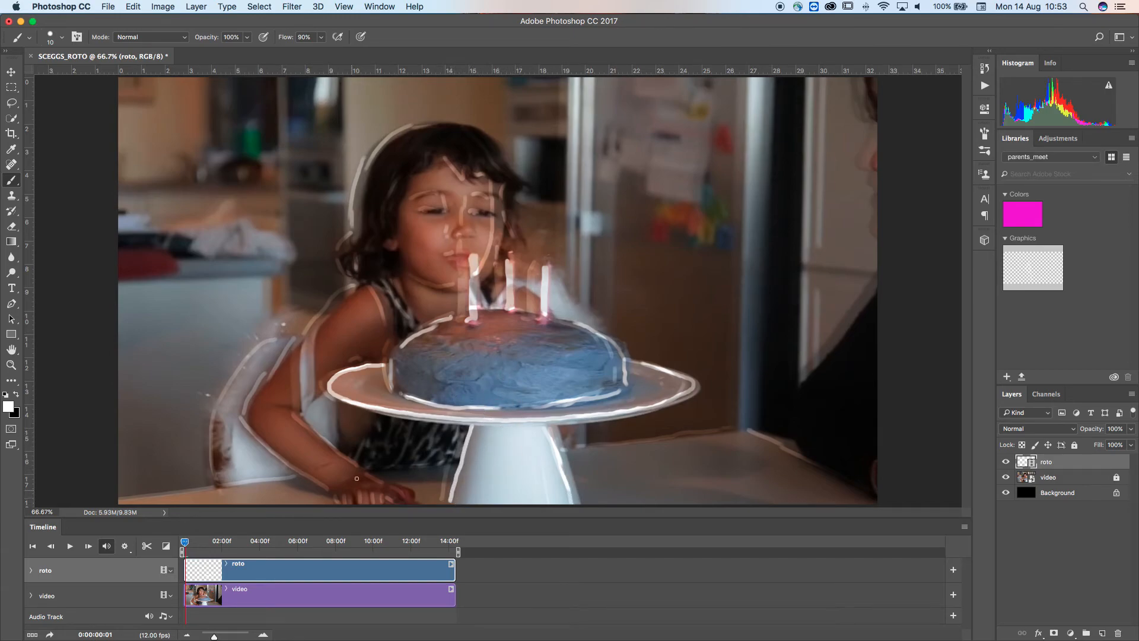
pyautogui.moveTo(242, 421)
pyautogui.mouseDown()
pyautogui.moveTo(347, 500)
pyautogui.moveTo(403, 489)
pyautogui.moveTo(291, 410)
pyautogui.mouseUp()
pyautogui.moveTo(358, 283)
pyautogui.mouseDown()
pyautogui.moveTo(242, 419)
pyautogui.moveTo(289, 408)
pyautogui.moveTo(280, 411)
pyautogui.mouseUp()
pyautogui.moveTo(360, 358); pyautogui.dragTo(346, 363)
pyautogui.moveTo(372, 279); pyautogui.dragTo(402, 318)
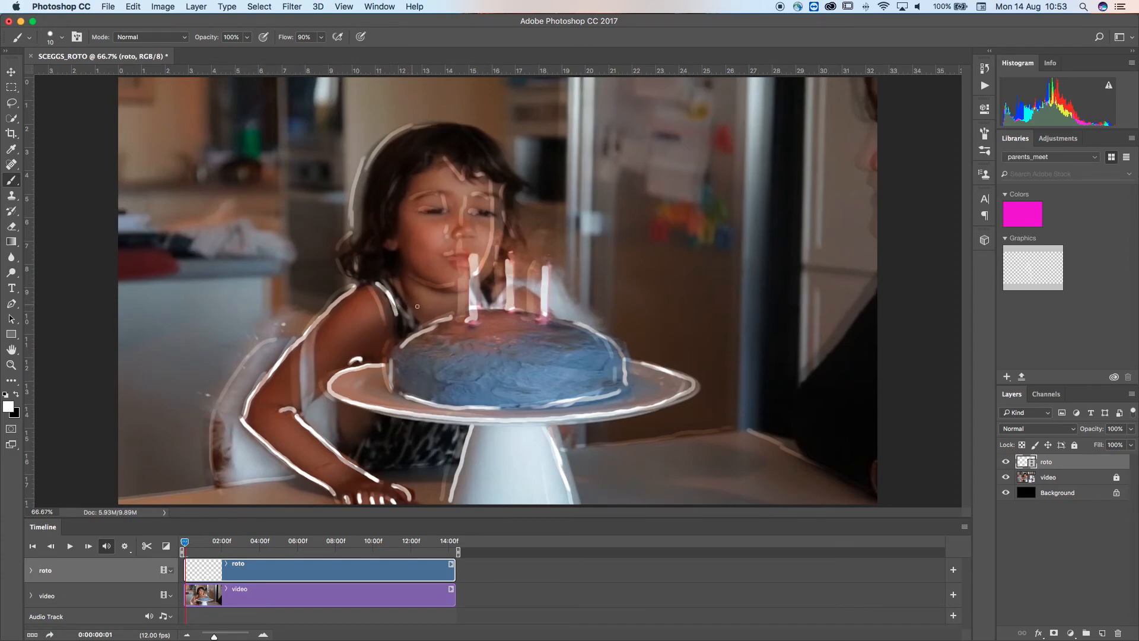
# Trace the neck, facial features and hair outline on the second frame
pyautogui.moveTo(387, 280); pyautogui.dragTo(398, 334)
pyautogui.moveTo(408, 295)
pyautogui.mouseDown()
pyautogui.moveTo(405, 276)
pyautogui.moveTo(457, 288)
pyautogui.moveTo(454, 258)
pyautogui.moveTo(471, 237)
pyautogui.moveTo(465, 218)
pyautogui.moveTo(490, 194)
pyautogui.moveTo(504, 200)
pyautogui.mouseUp()
pyautogui.moveTo(432, 215); pyautogui.dragTo(446, 211)
pyautogui.moveTo(458, 168)
pyautogui.mouseDown()
pyautogui.moveTo(447, 159)
pyautogui.moveTo(521, 183)
pyautogui.mouseUp()
pyautogui.moveTo(485, 135)
pyautogui.mouseDown()
pyautogui.moveTo(518, 174)
pyautogui.moveTo(514, 223)
pyautogui.mouseUp()
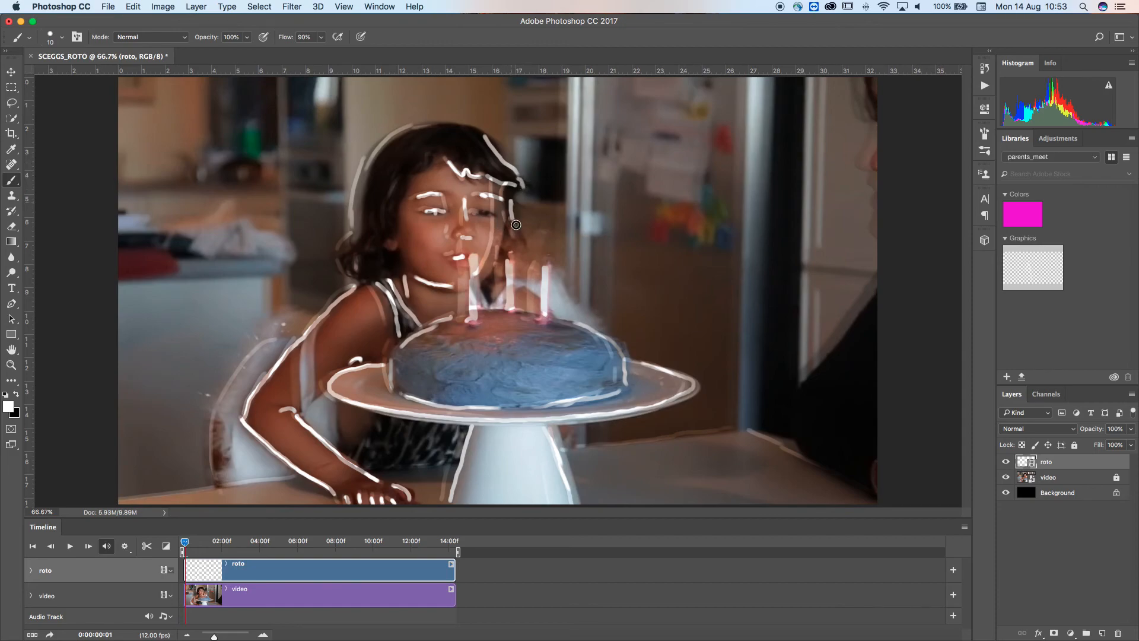
pyautogui.moveTo(481, 132)
pyautogui.mouseDown()
pyautogui.moveTo(396, 127)
pyautogui.moveTo(427, 125)
pyautogui.moveTo(355, 161)
pyautogui.moveTo(352, 185)
pyautogui.moveTo(374, 159)
pyautogui.moveTo(349, 227)
pyautogui.moveTo(359, 188)
pyautogui.moveTo(360, 238)
pyautogui.mouseUp()
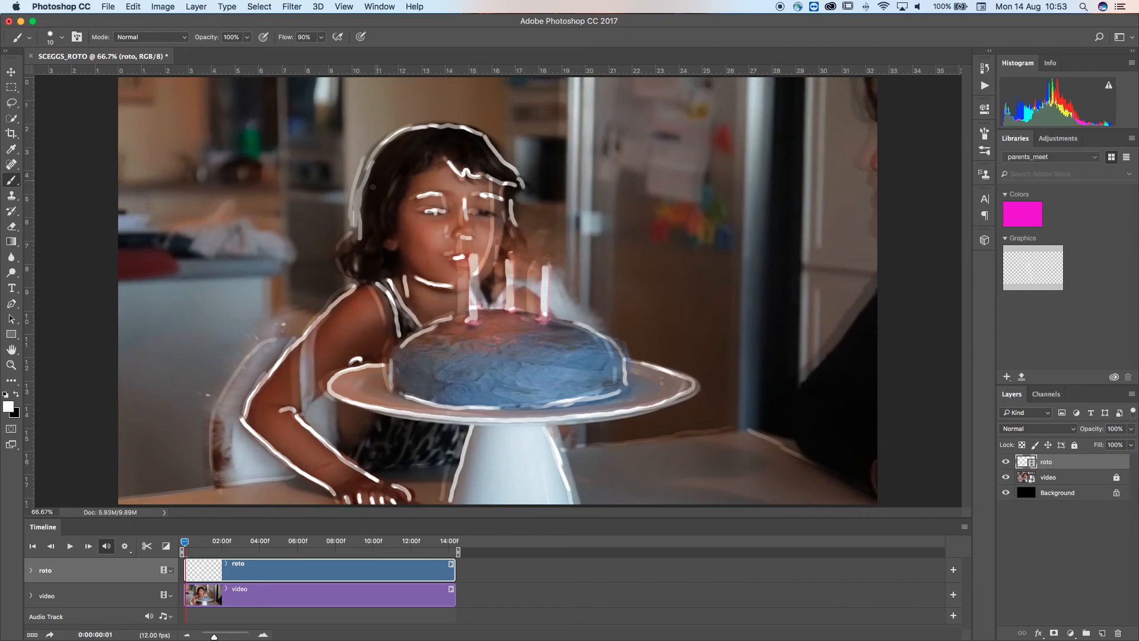
pyautogui.moveTo(368, 162)
pyautogui.mouseDown()
pyautogui.moveTo(343, 261)
pyautogui.moveTo(353, 276)
pyautogui.moveTo(356, 258)
pyautogui.moveTo(368, 281)
pyautogui.moveTo(400, 273)
pyautogui.mouseUp()
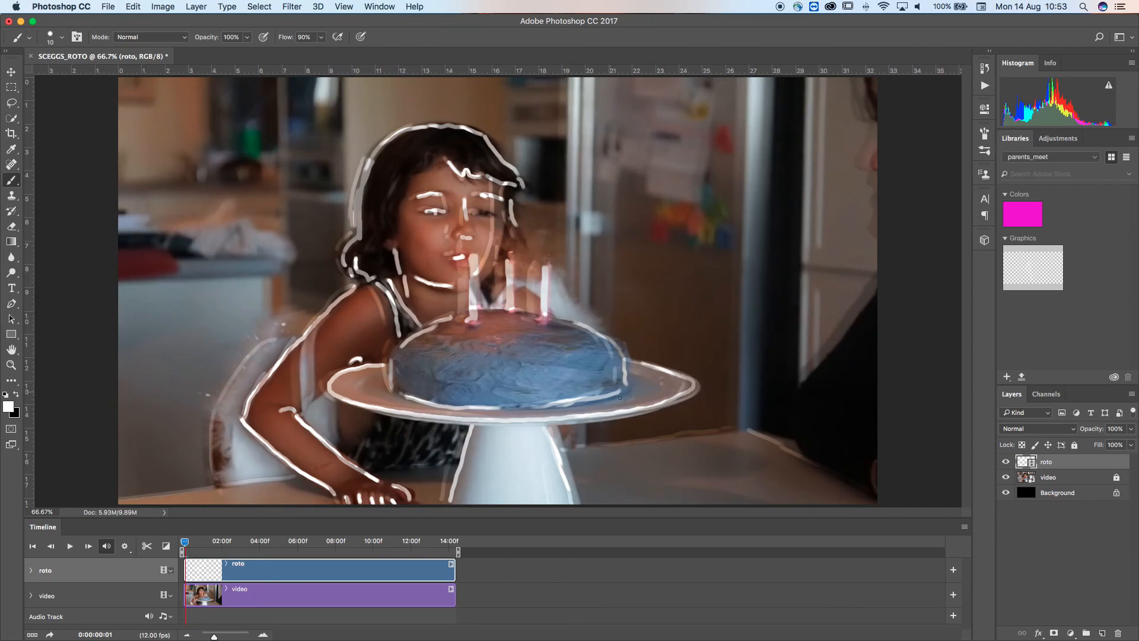
# Trace the plate's underside, the chair back and the table's front edge, redoing the chair stroke
pyautogui.moveTo(580, 405); pyautogui.dragTo(479, 407)
pyautogui.moveTo(212, 428); pyautogui.dragTo(216, 465)
pyautogui.moveTo(276, 341); pyautogui.dragTo(242, 379)
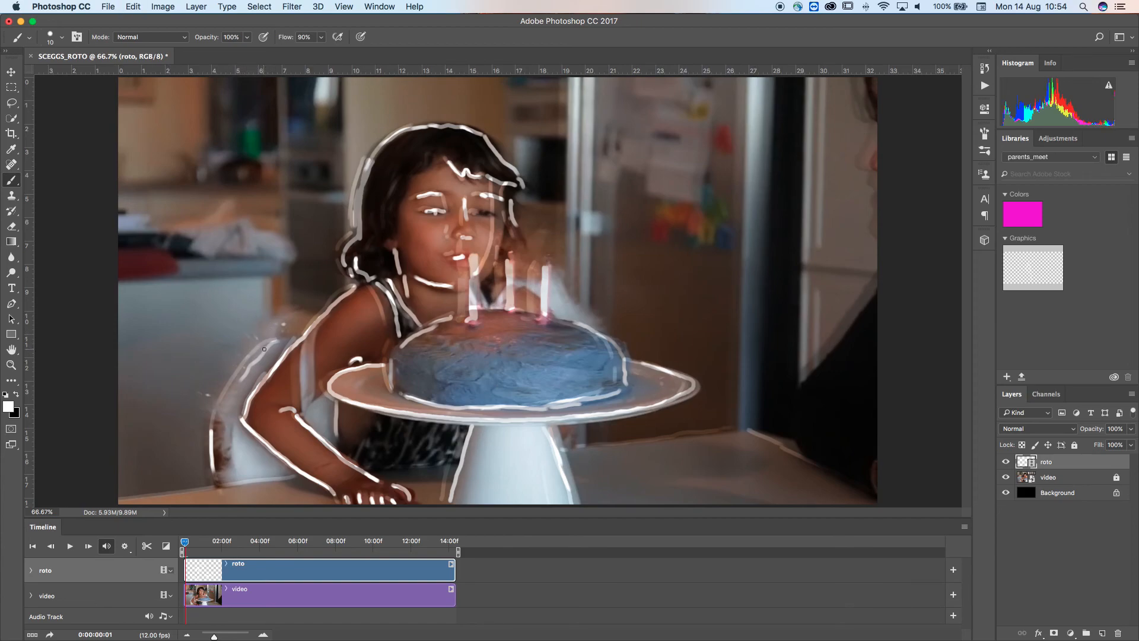
pyautogui.press('super+z')
pyautogui.moveTo(277, 339)
pyautogui.mouseDown()
pyautogui.moveTo(249, 354)
pyautogui.moveTo(221, 399)
pyautogui.moveTo(211, 454)
pyautogui.mouseUp()
pyautogui.moveTo(122, 502); pyautogui.dragTo(298, 473)
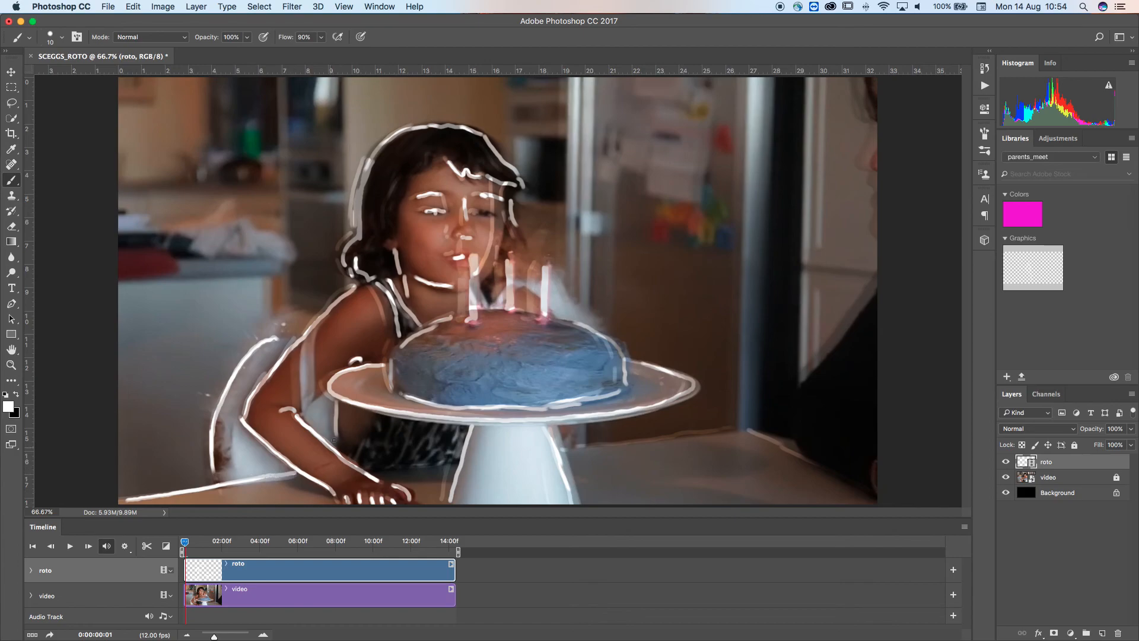
# Trace the inner arm lines, the cake's right side and the table edges on the second frame
pyautogui.moveTo(303, 345); pyautogui.dragTo(302, 403)
pyautogui.moveTo(313, 326); pyautogui.dragTo(313, 404)
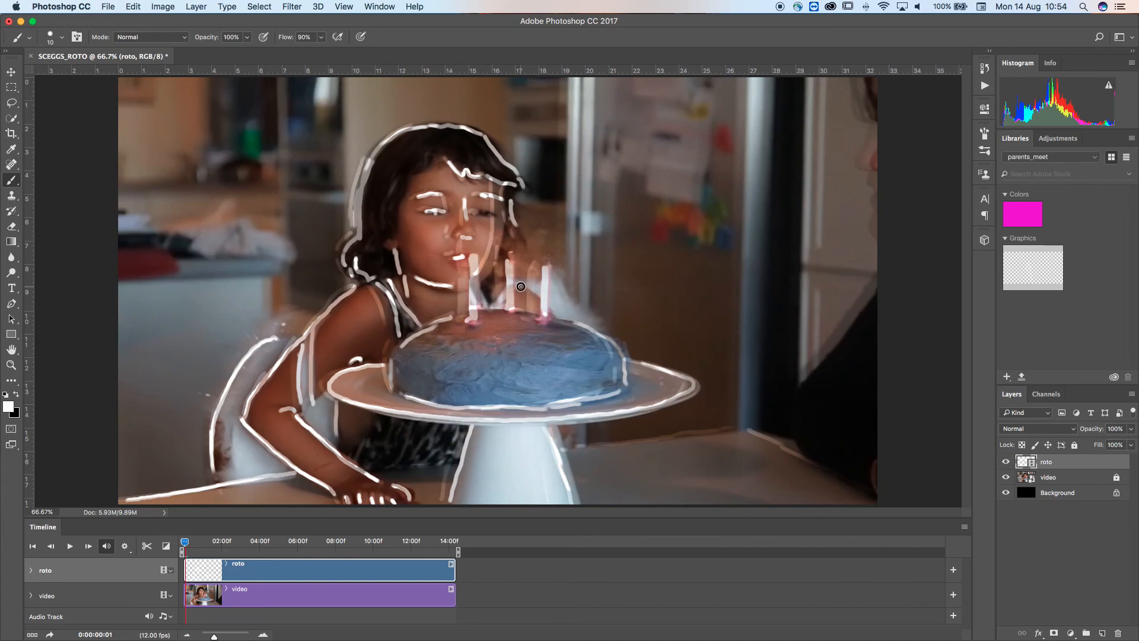
pyautogui.moveTo(562, 289); pyautogui.dragTo(609, 342)
pyautogui.moveTo(749, 427); pyautogui.dragTo(893, 502)
pyautogui.moveTo(745, 430); pyautogui.dragTo(552, 452)
pyautogui.moveTo(454, 461); pyautogui.dragTo(359, 466)
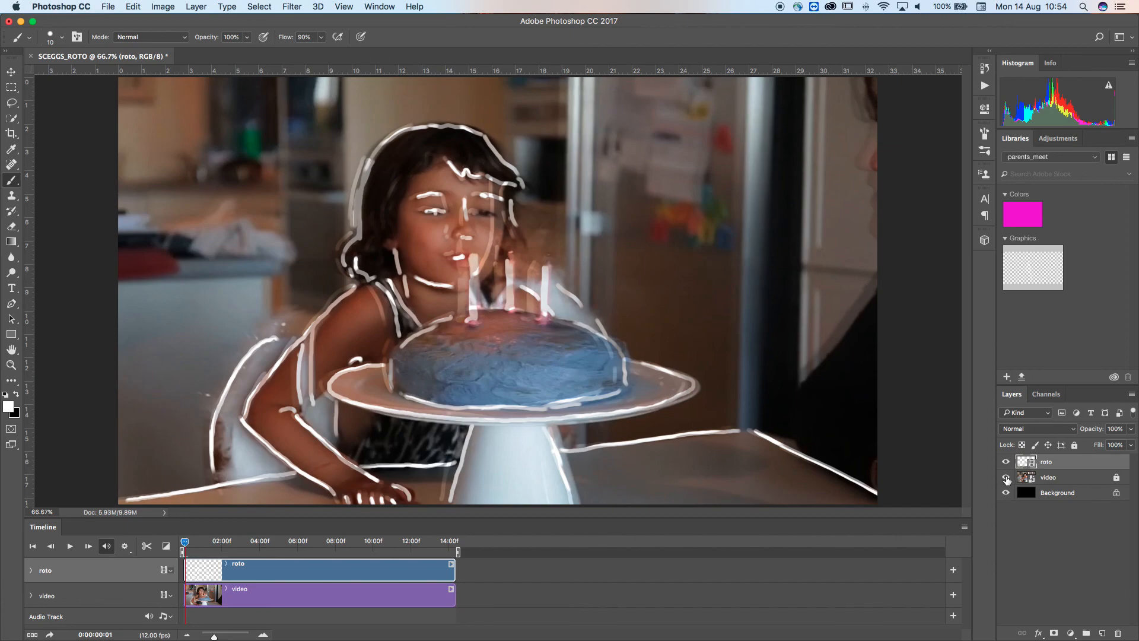
# Hide the video layer and flip between the first two frames to compare the outlines
pyautogui.click(1006, 477)
pyautogui.press('Left')
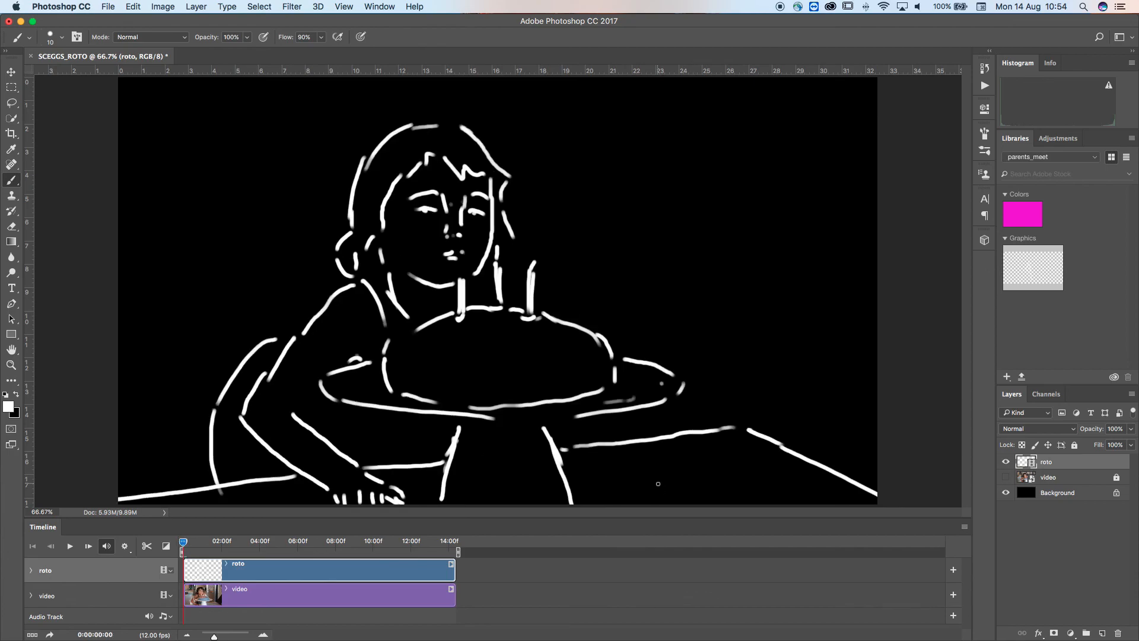
pyautogui.press('Right')
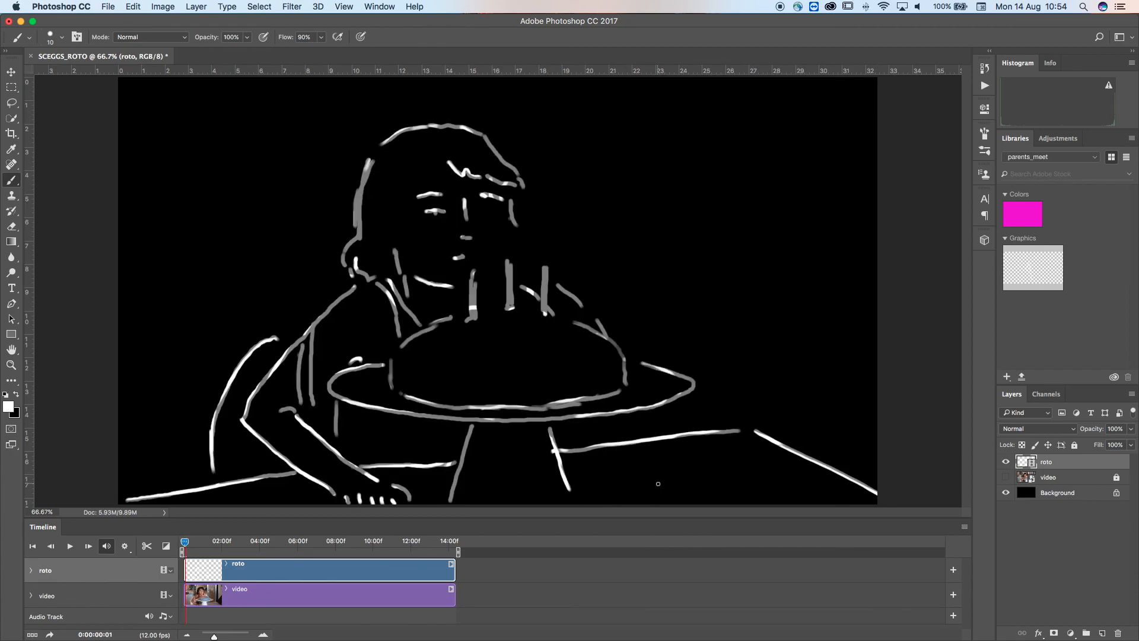
pyautogui.press('Left')
pyautogui.press('Right')
pyautogui.press('Left')
pyautogui.press('Right')
pyautogui.press('Left')
pyautogui.press('Right')
pyautogui.press('Left')
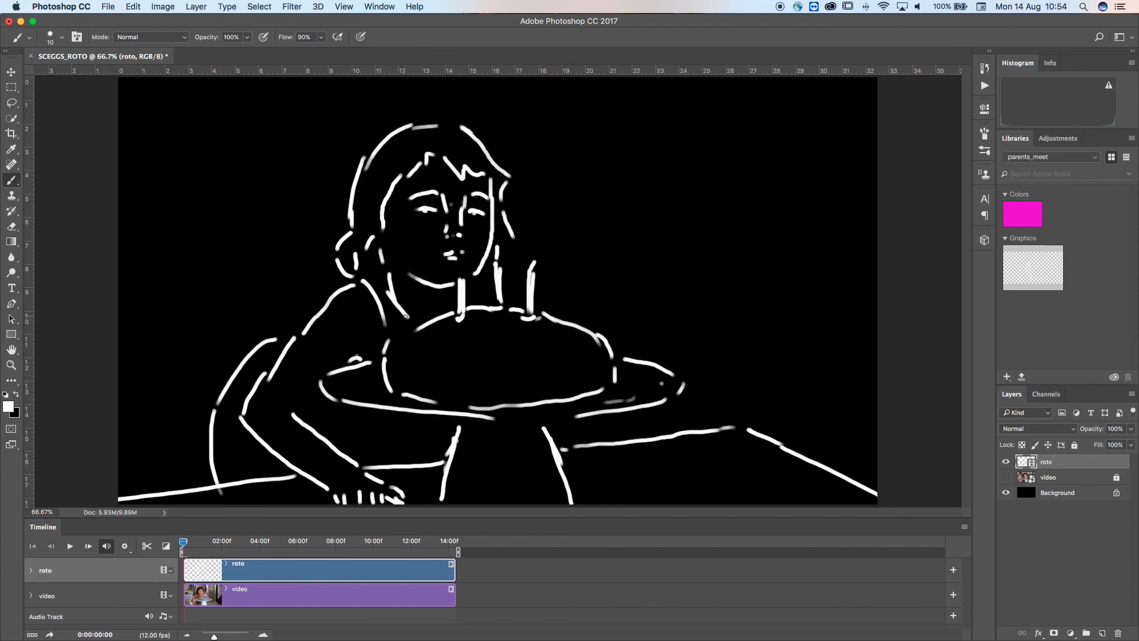
pyautogui.press('Right')
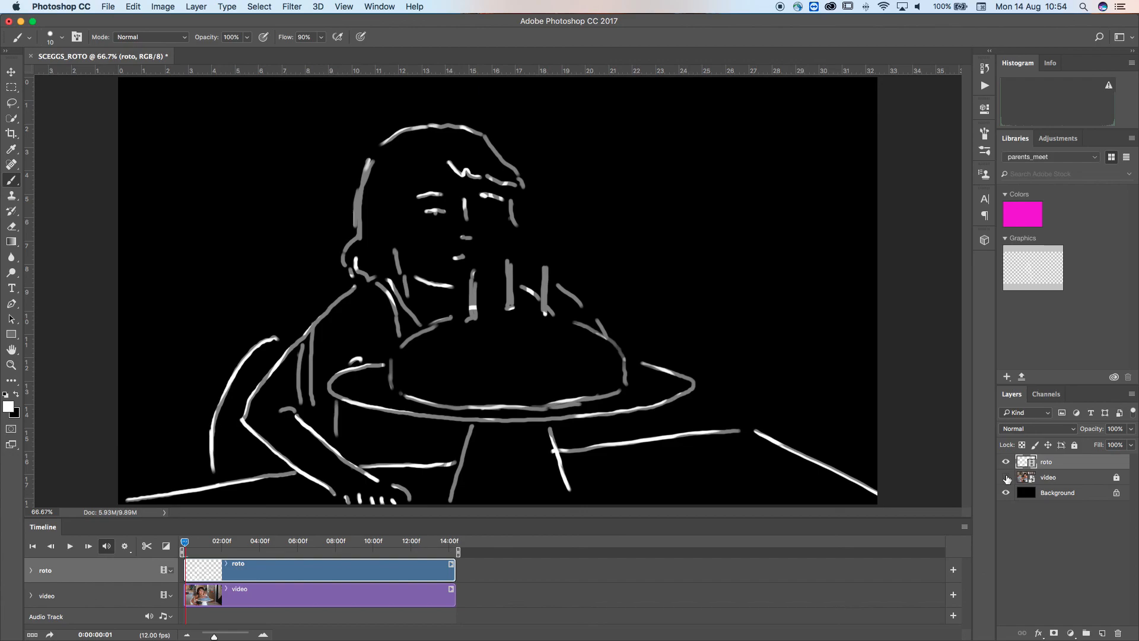
# Add a stroke along the right side of the face and recheck it by flipping frames
pyautogui.click(1006, 477)
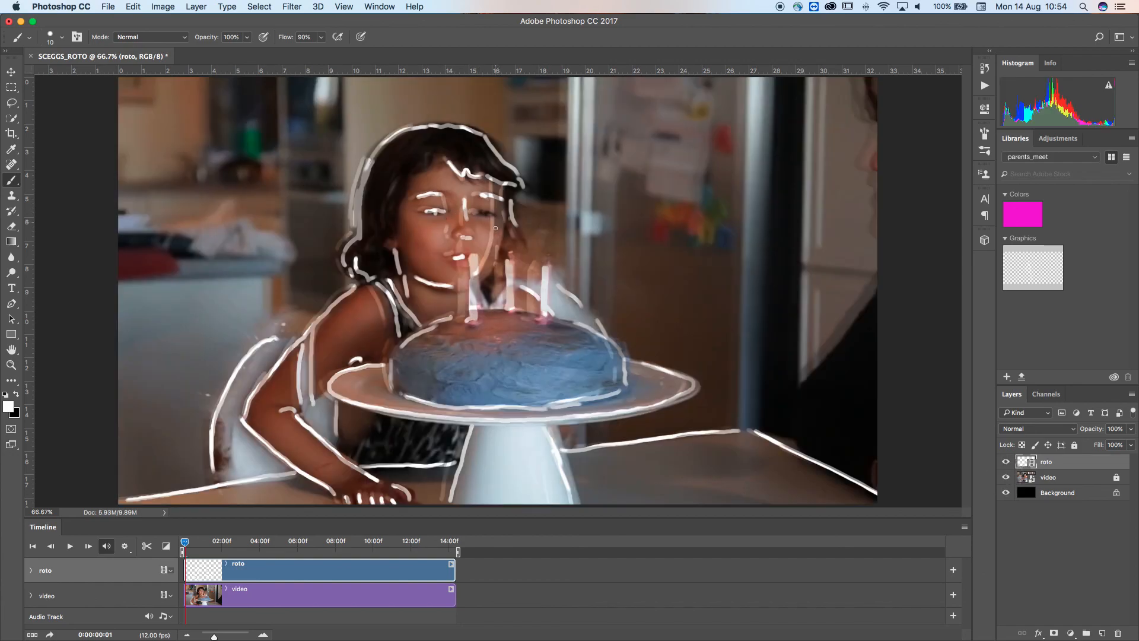
pyautogui.moveTo(499, 198)
pyautogui.mouseDown()
pyautogui.moveTo(502, 245)
pyautogui.moveTo(481, 275)
pyautogui.mouseUp()
pyautogui.click(1006, 478)
pyautogui.press('Left')
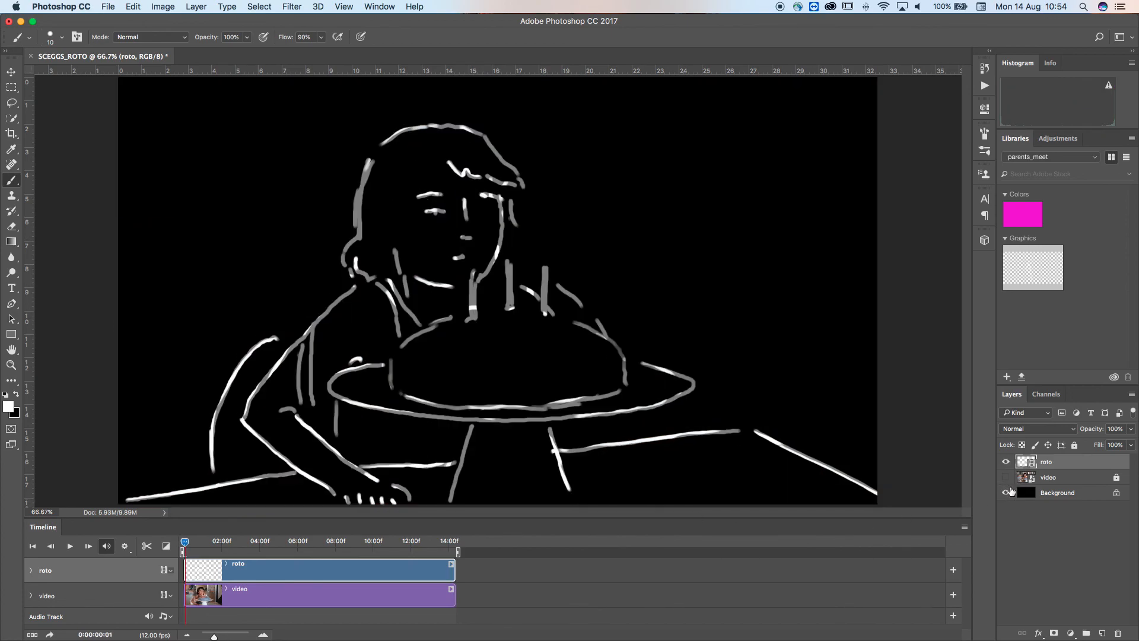
pyautogui.click(1005, 478)
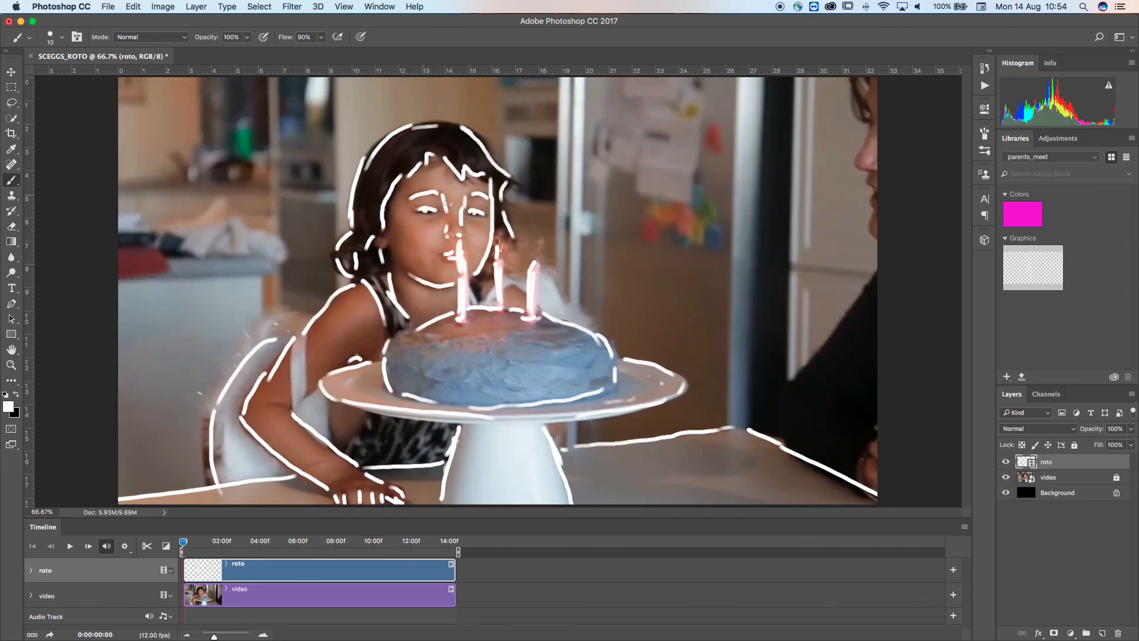
pyautogui.press('Right')
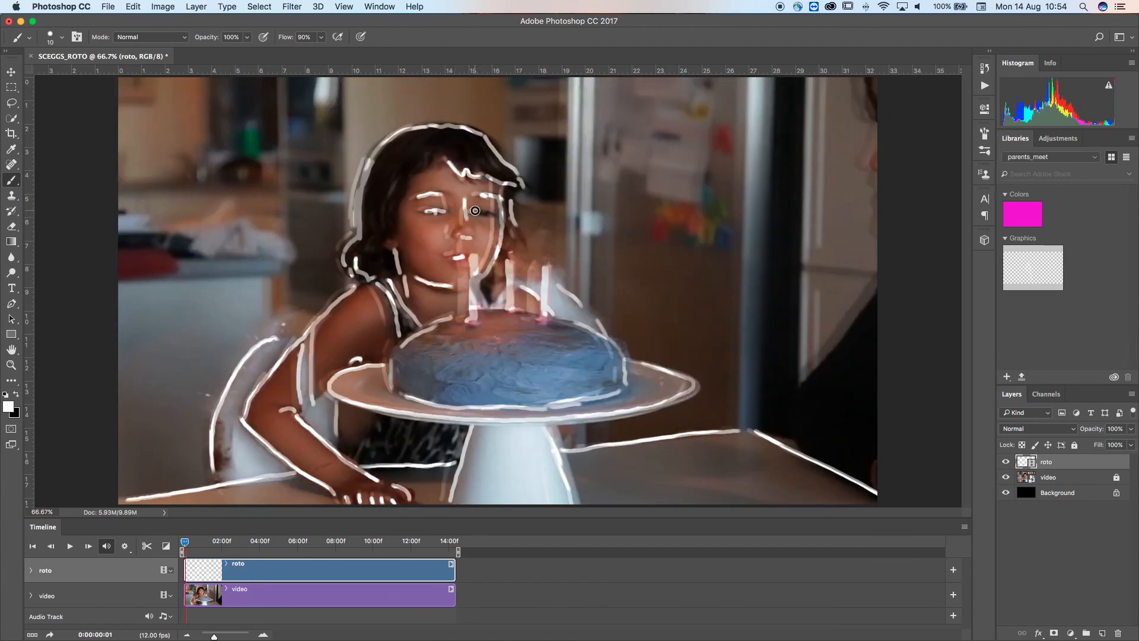